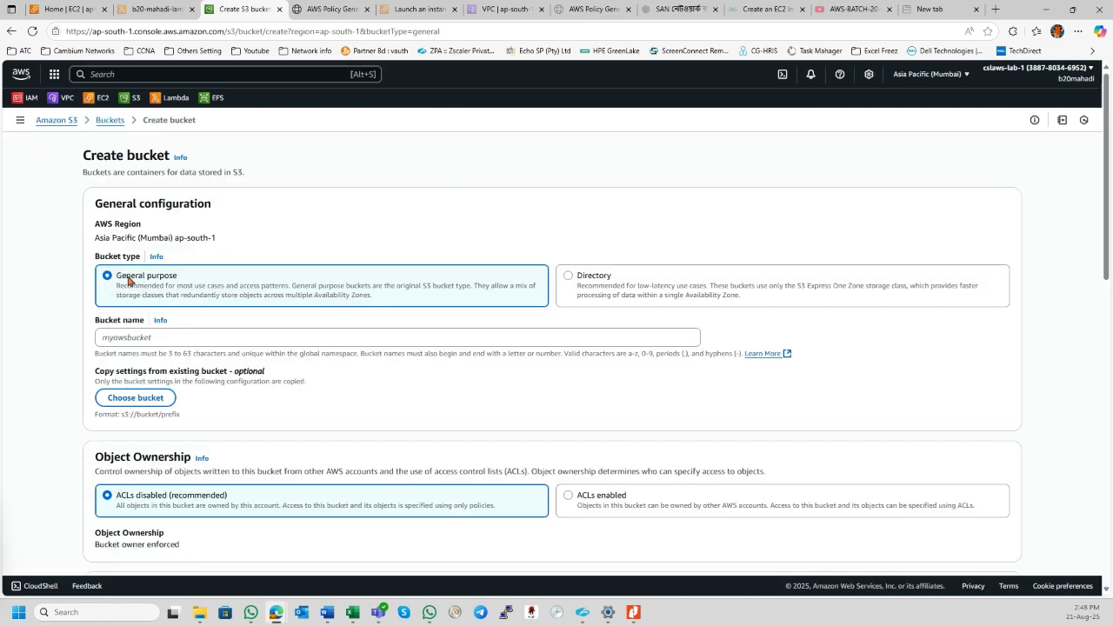
- Name the new general purpose bucket b20-mahadi-s3
scroll(131, 339, down, 2)
click(136, 225)
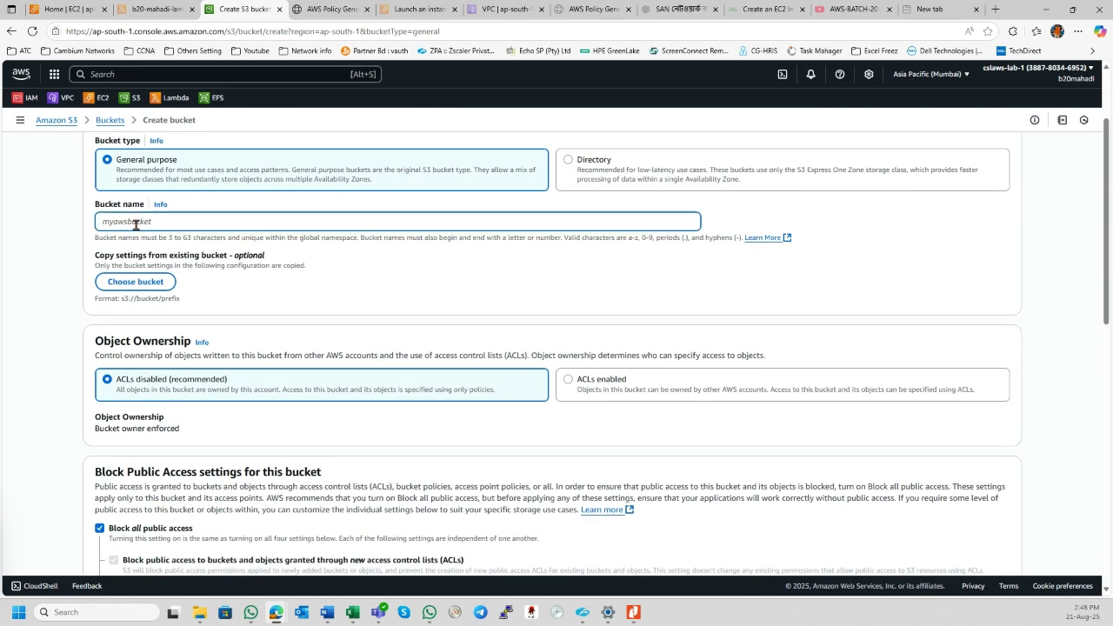
text(b20-ma)
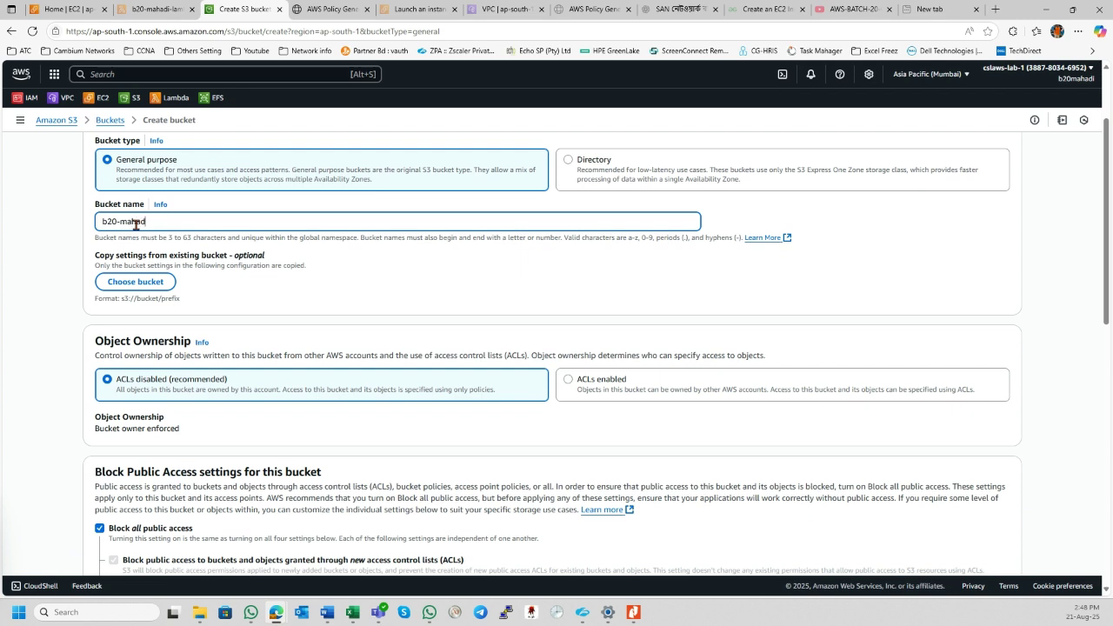
text(hadi-23)
drag(161, 222, 151, 222)
text(s)
- Turn off Block all public access for the bucket and acknowledge that its objects might become public
scroll(111, 354, down, 2)
scroll(128, 267, down, 2)
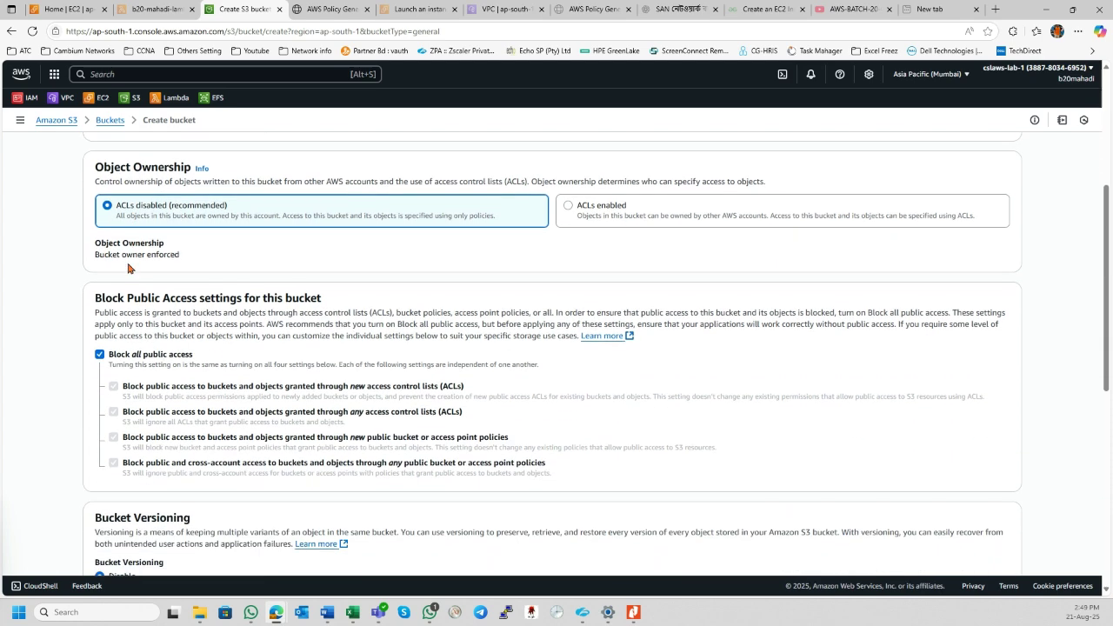
click(100, 297)
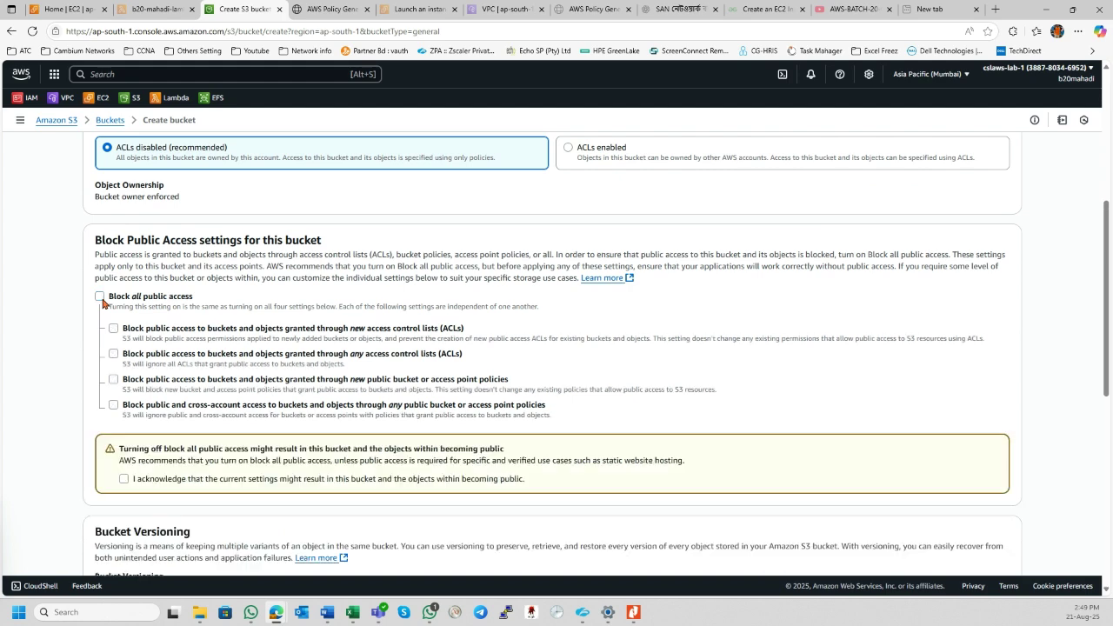
scroll(117, 325, down, 2)
click(133, 363)
- Disable the Bucket Key under default encryption, expand the advanced settings, and create the bucket
scroll(134, 357, down, 3)
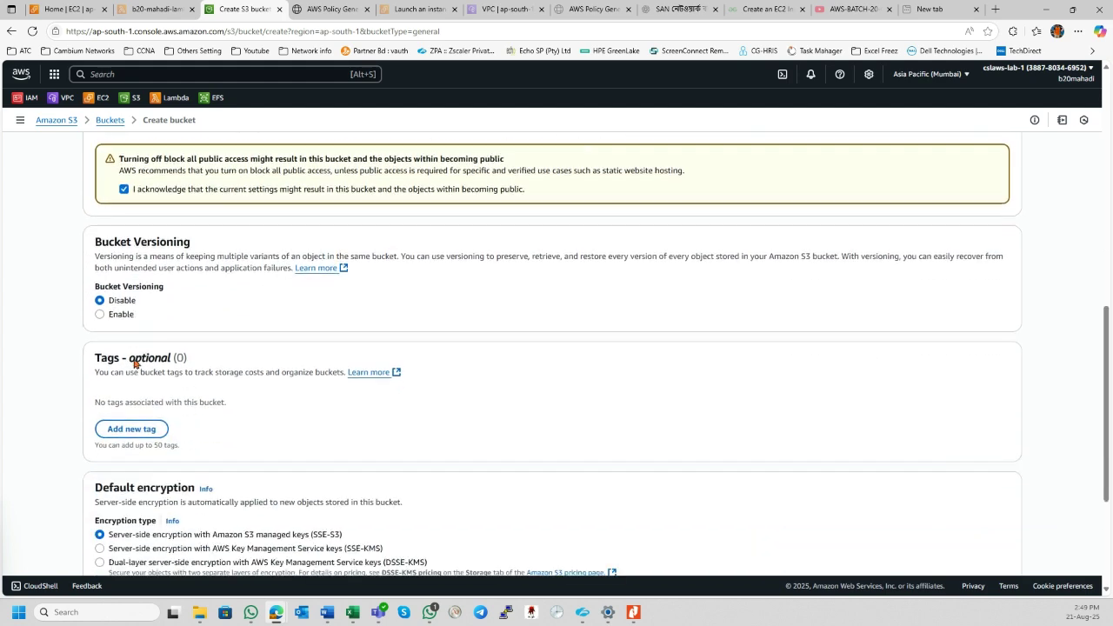
scroll(139, 339, down, 3)
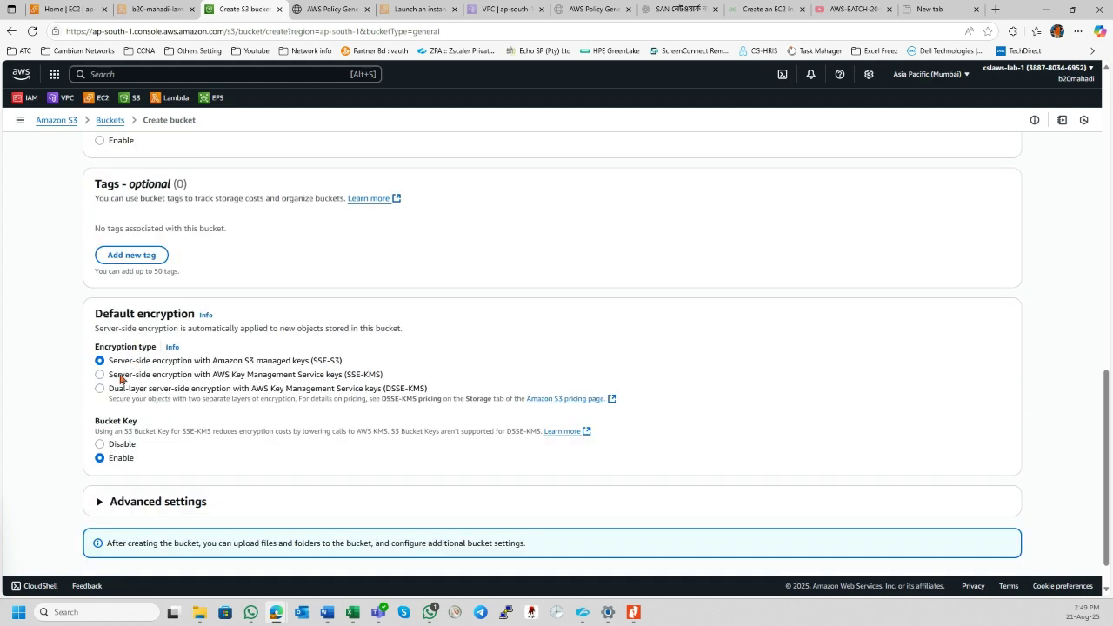
click(122, 447)
scroll(122, 447, down, 1)
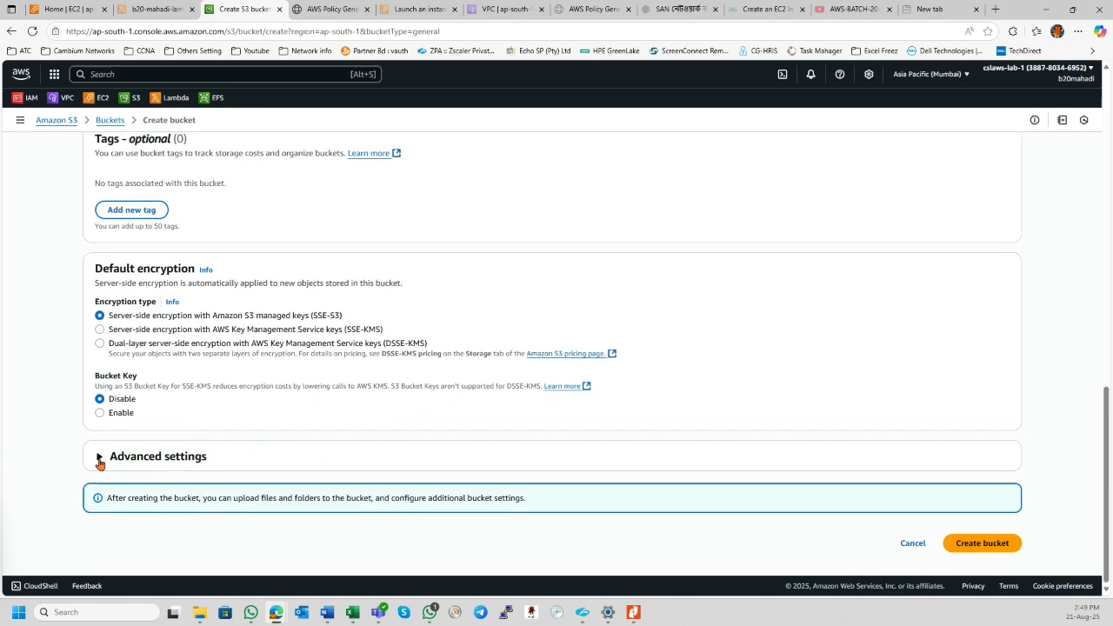
click(99, 457)
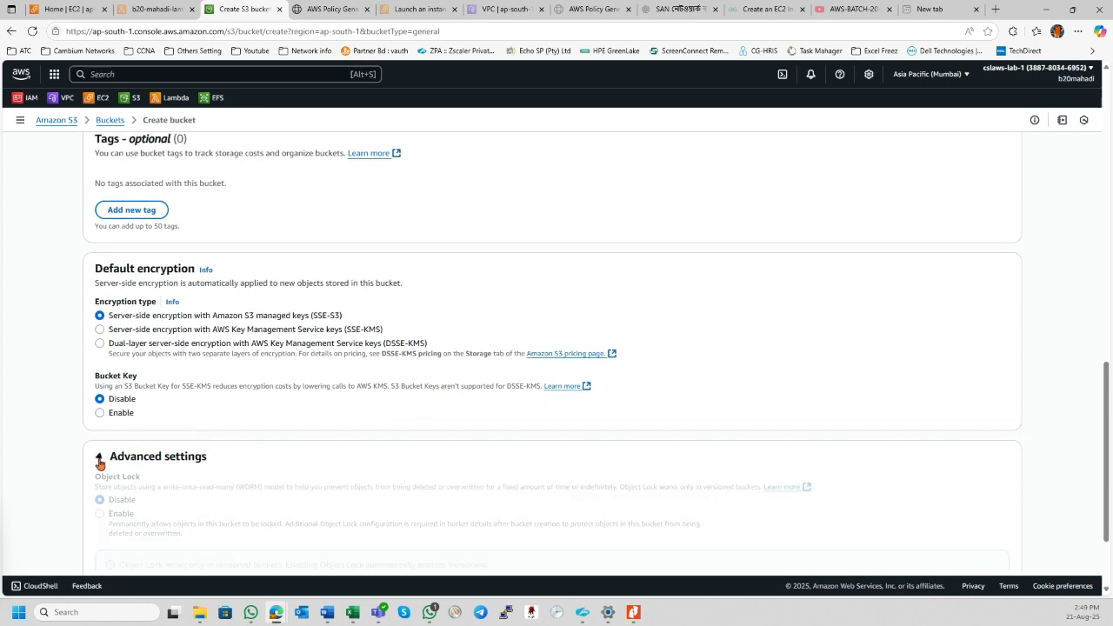
scroll(99, 464, down, 2)
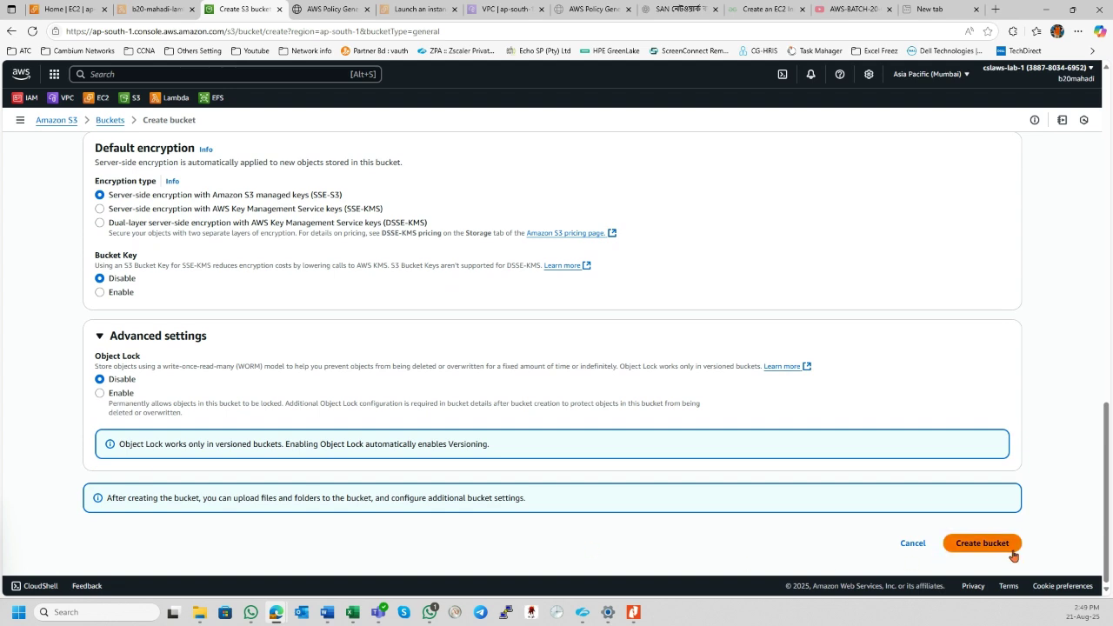
click(960, 547)
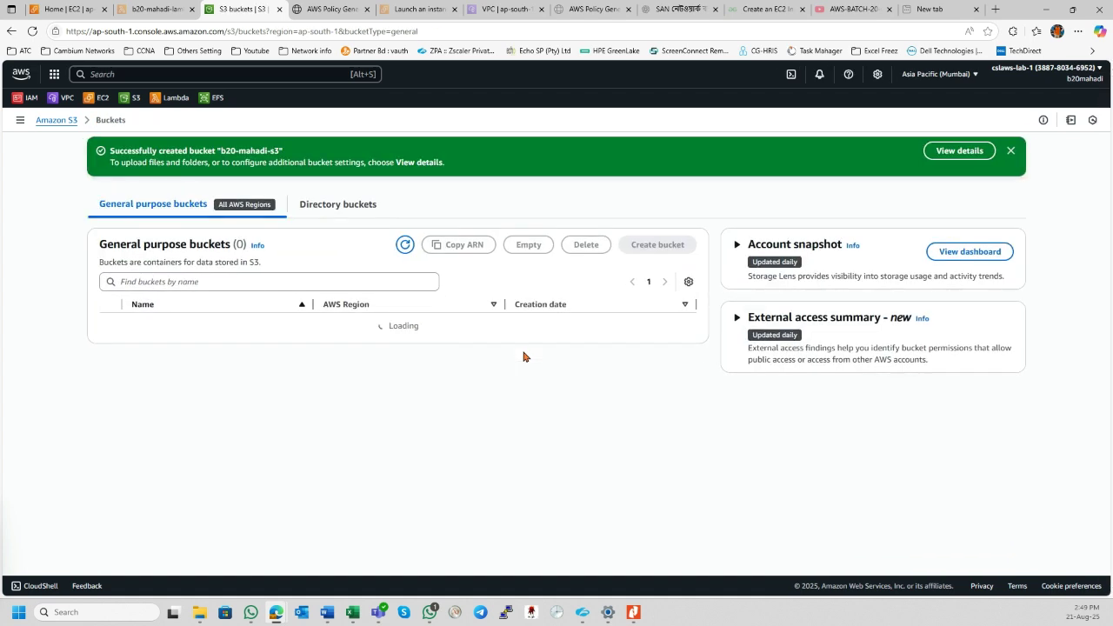
- Refresh the bucket list and open the bucket policy of b20-mahadi-s3 for editing
click(405, 244)
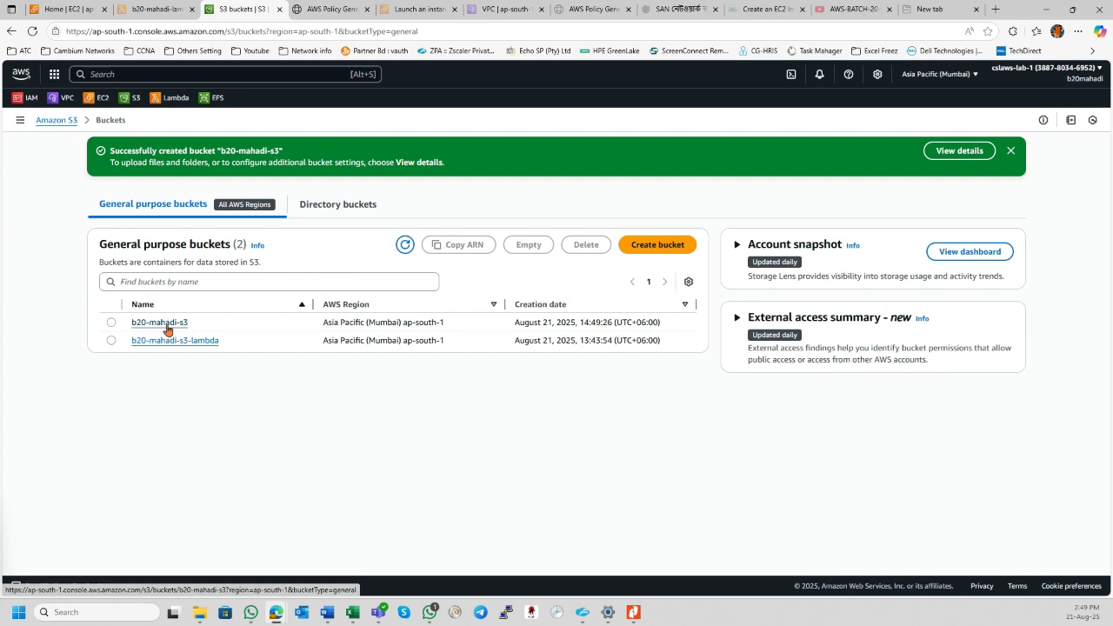
click(167, 327)
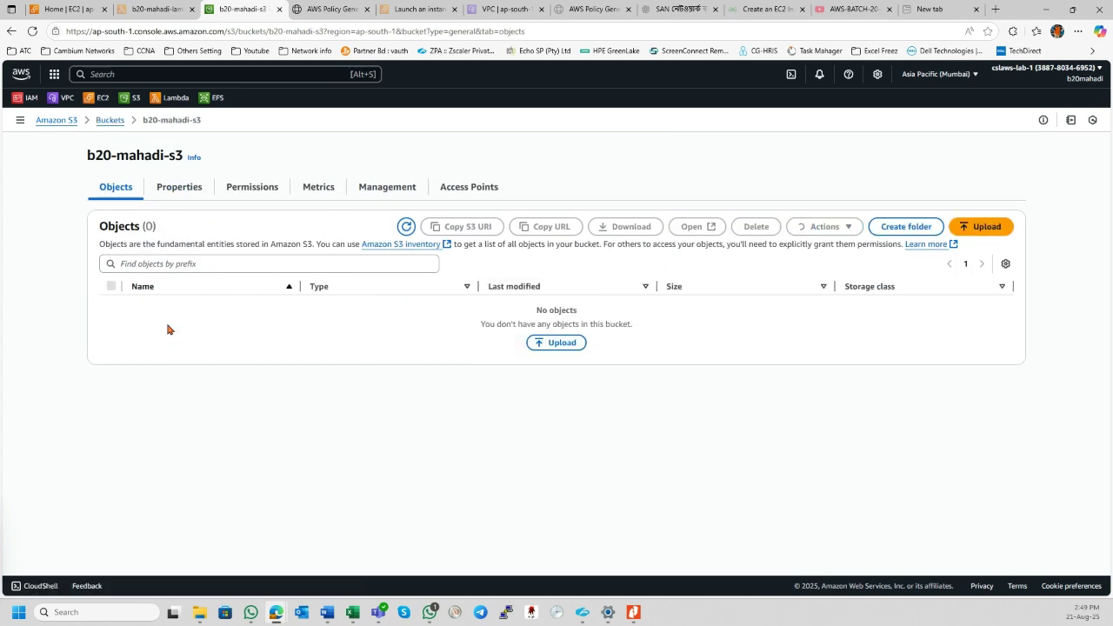
click(248, 192)
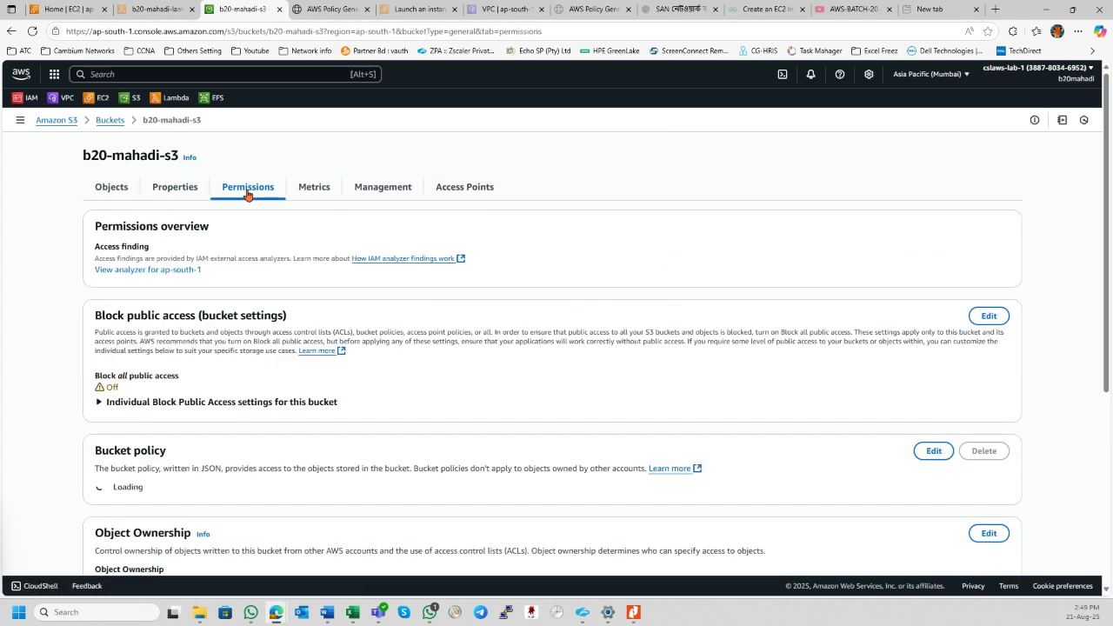
scroll(170, 331, down, 2)
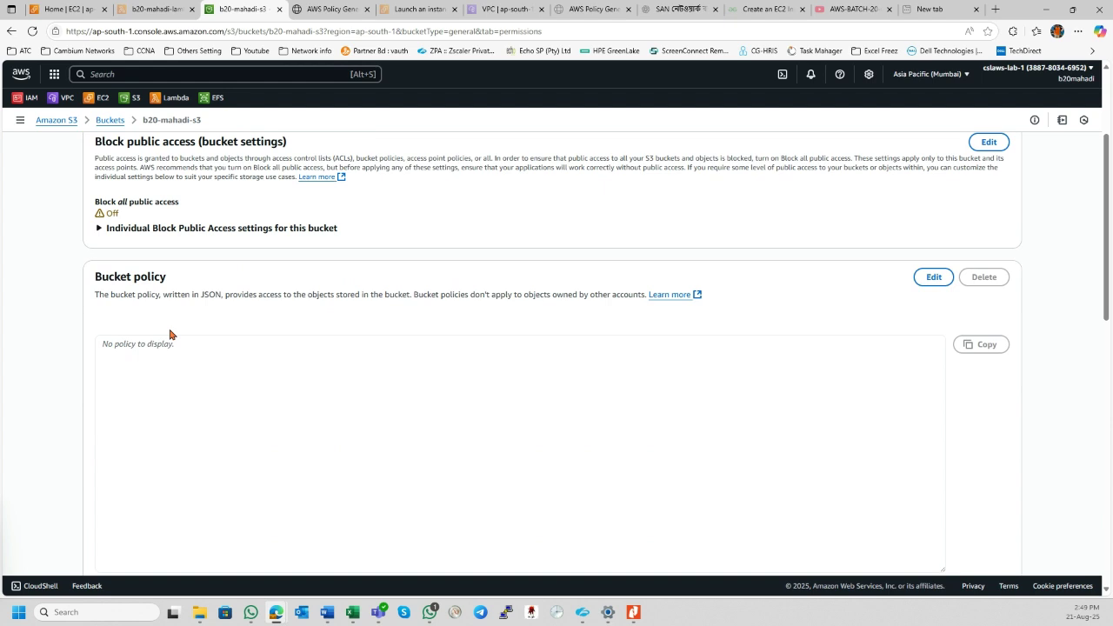
scroll(170, 335, down, 1)
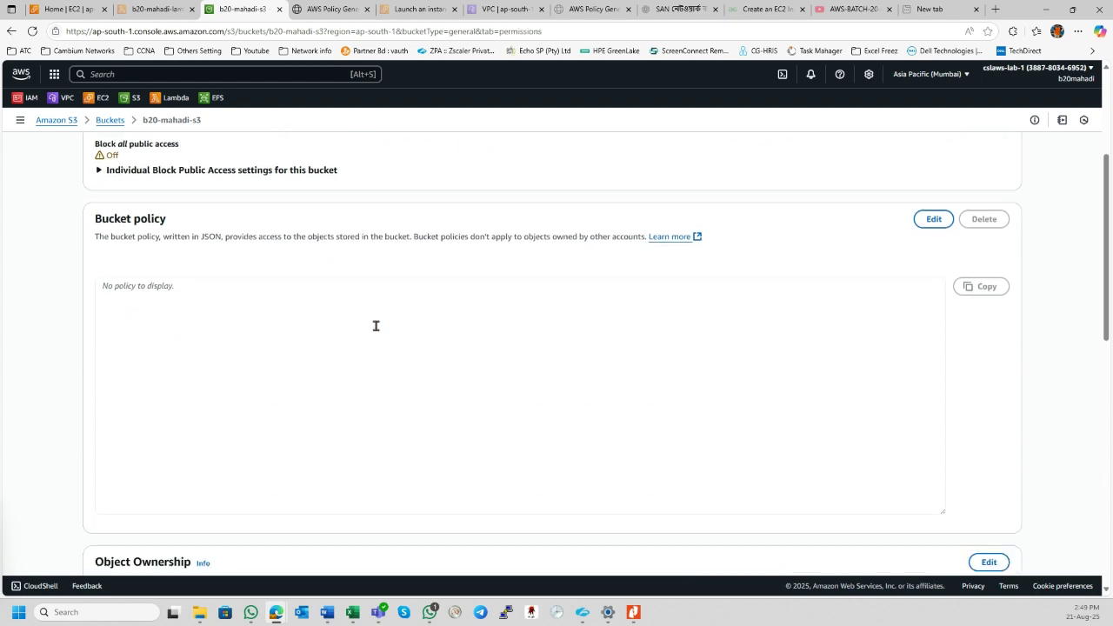
click(934, 220)
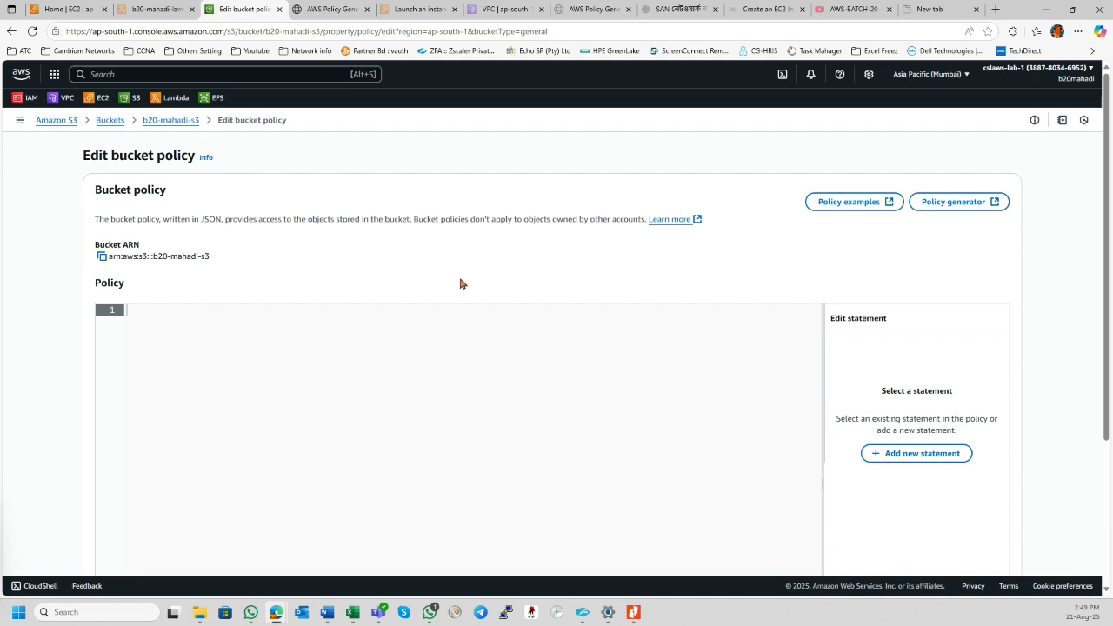
- Open the AWS Policy Generator, choose S3 Bucket Policy as the policy type, and set the statement's principal to *
click(951, 205)
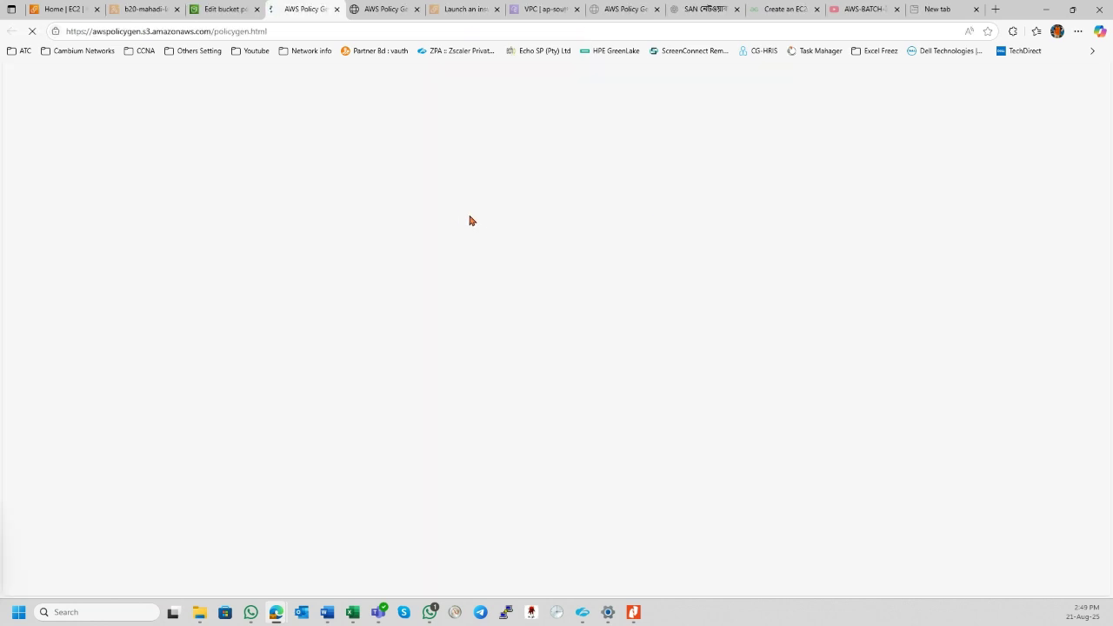
scroll(207, 341, down, 1)
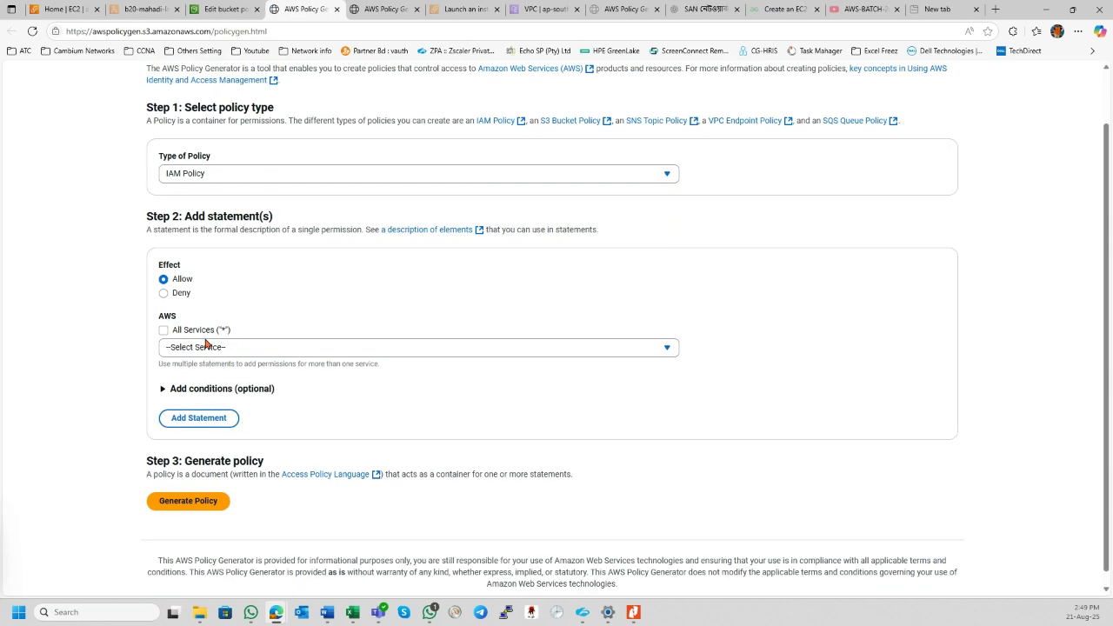
click(212, 162)
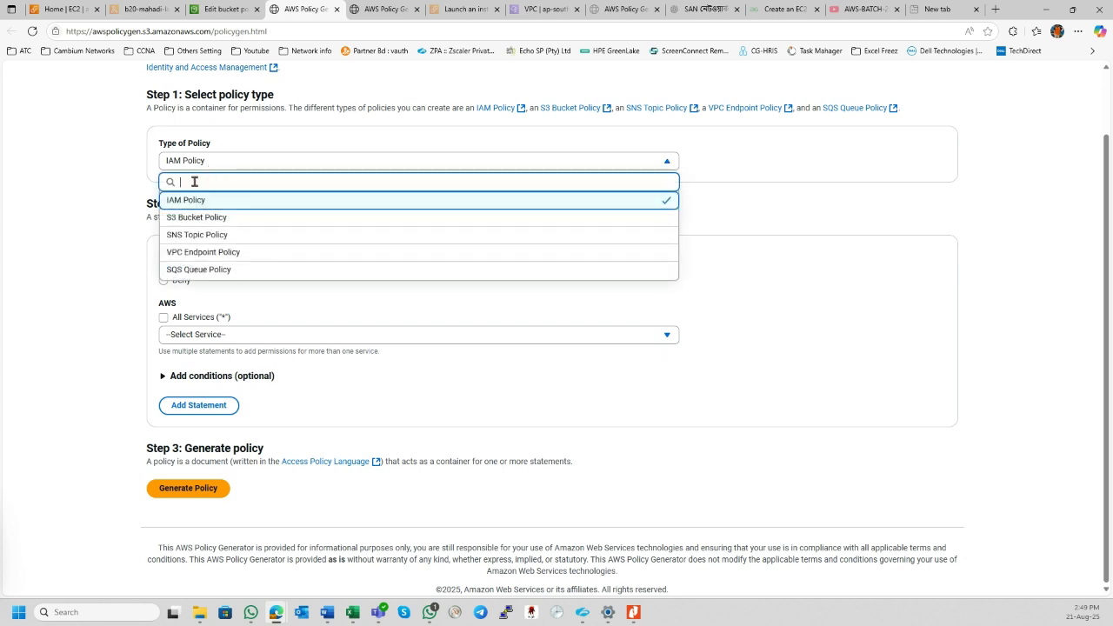
click(189, 216)
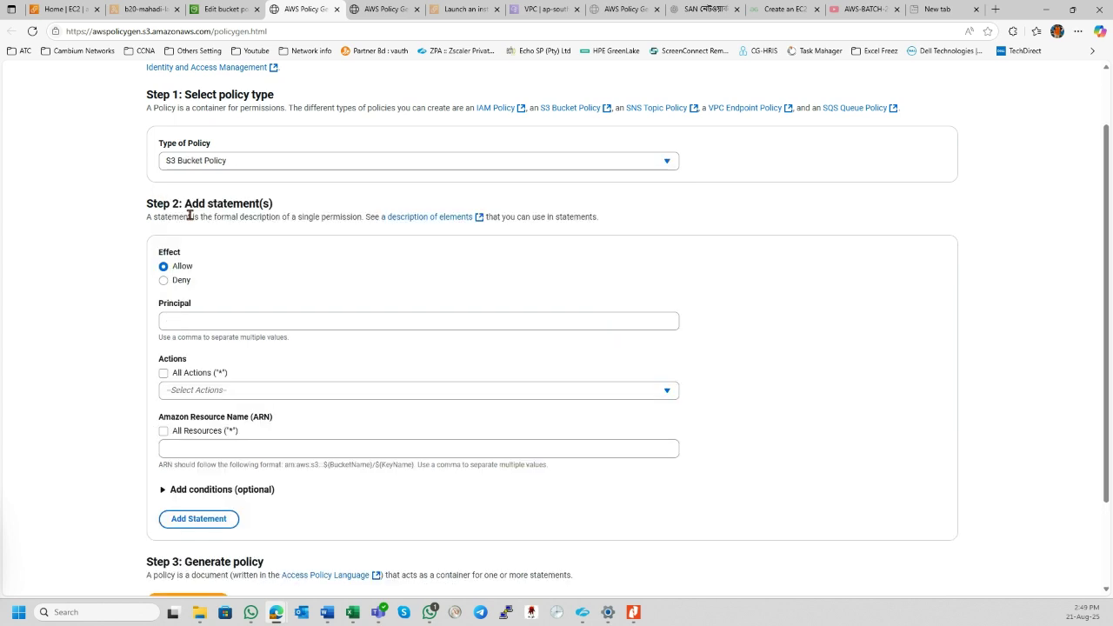
click(187, 319)
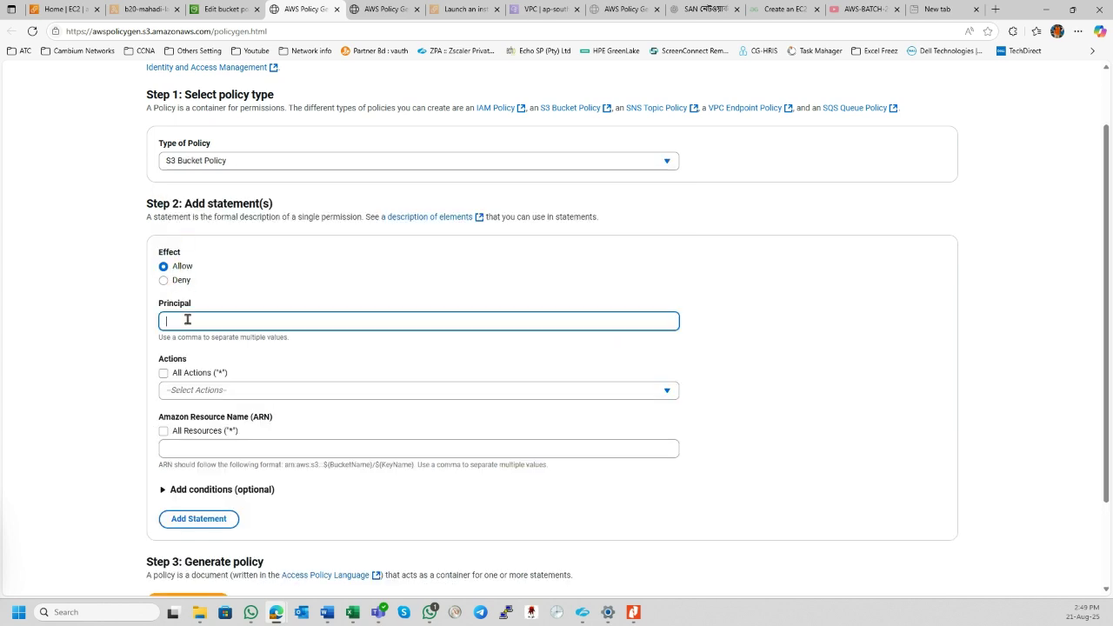
click(120, 321)
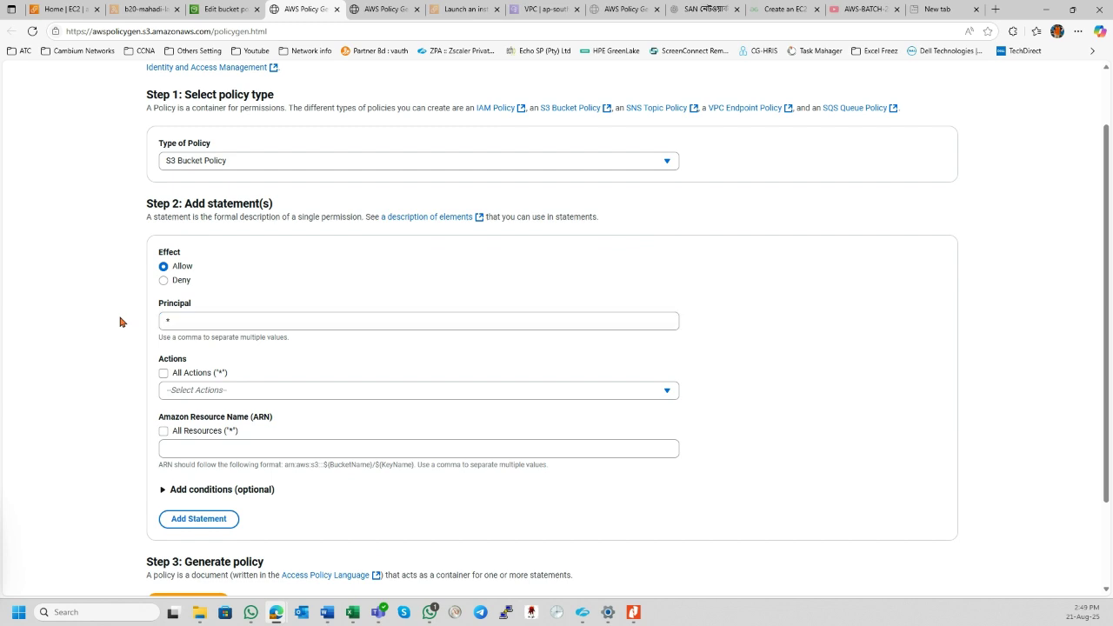
- Add the GetObject and PutObject actions to the policy statement
click(172, 392)
text(get)
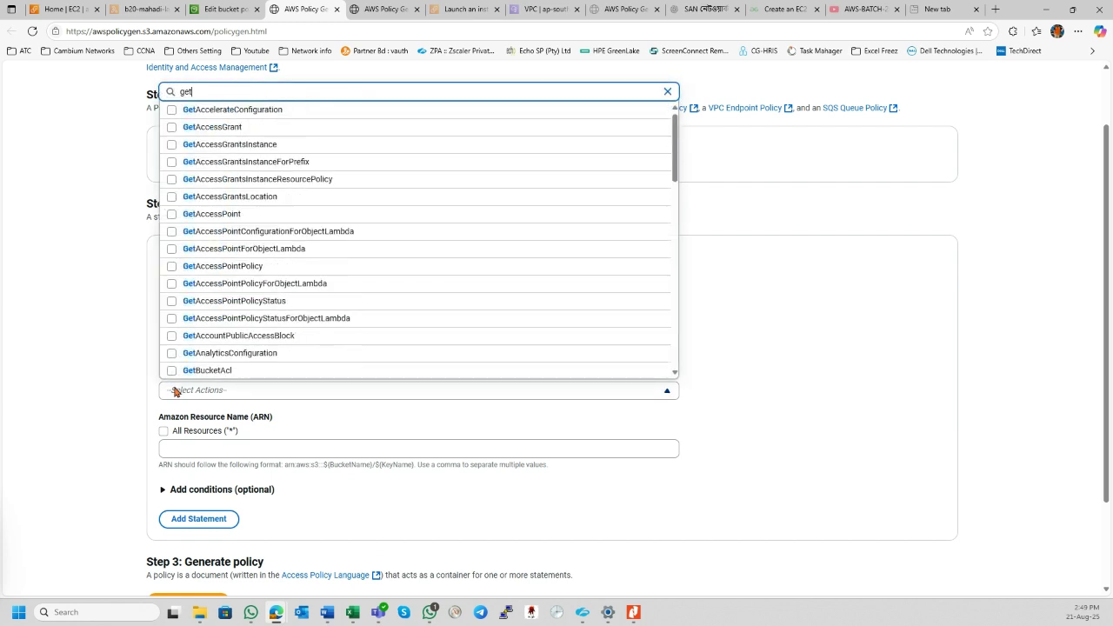
text(ob)
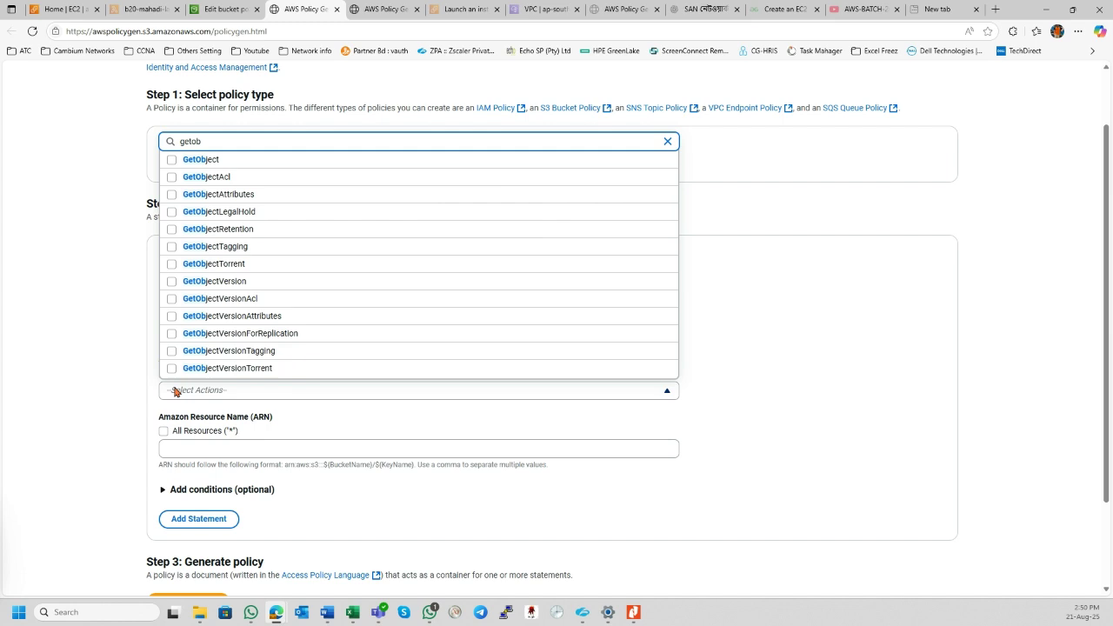
click(214, 159)
drag(226, 141, 161, 140)
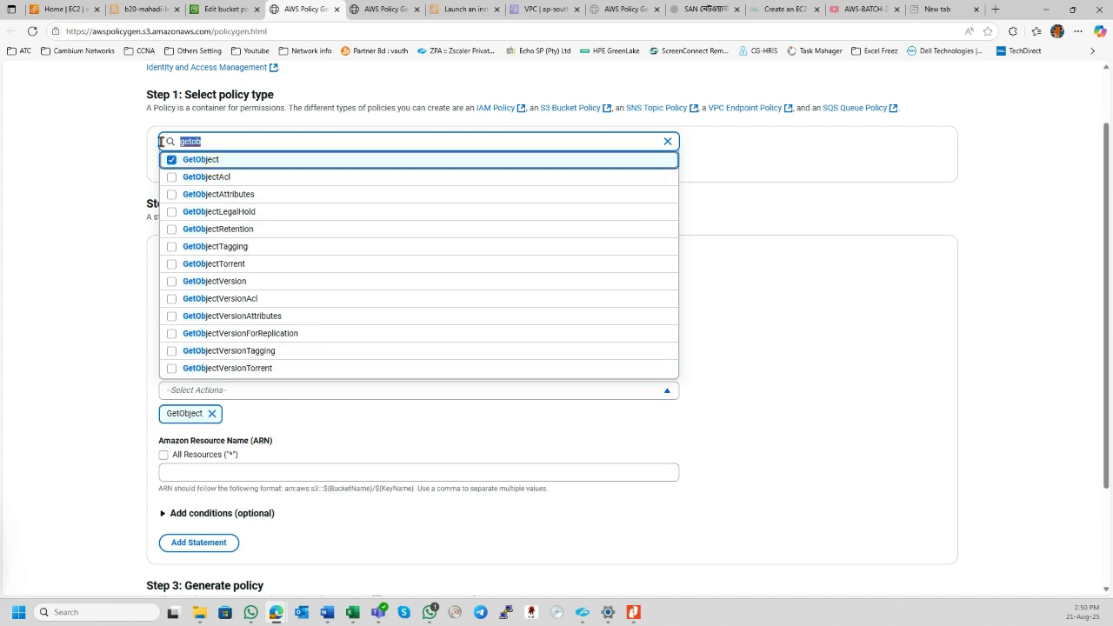
text(putobj)
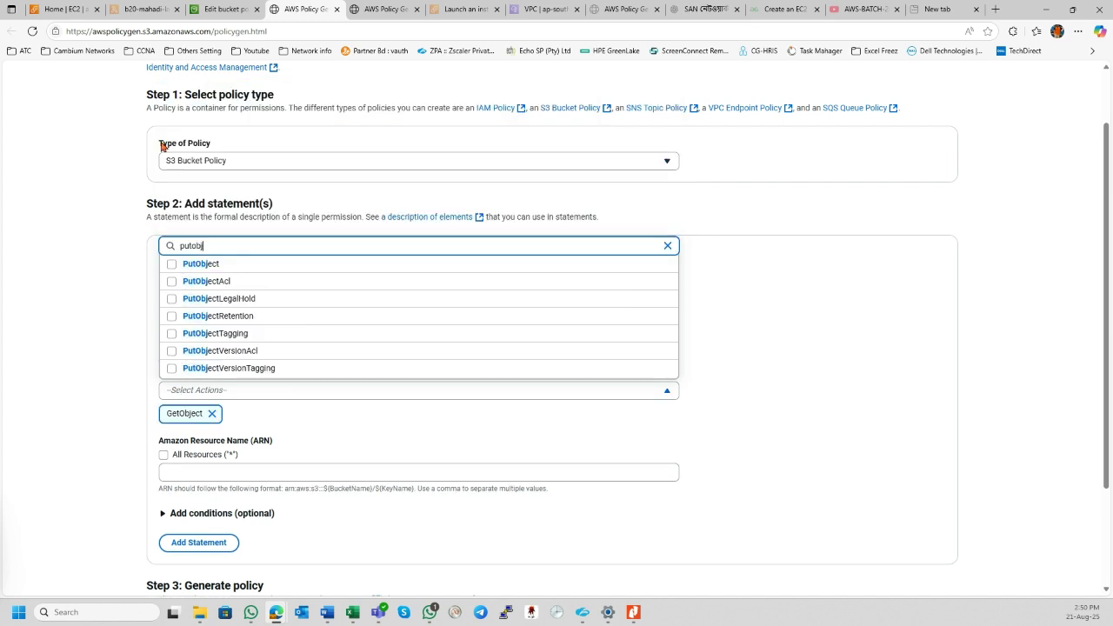
text(ect)
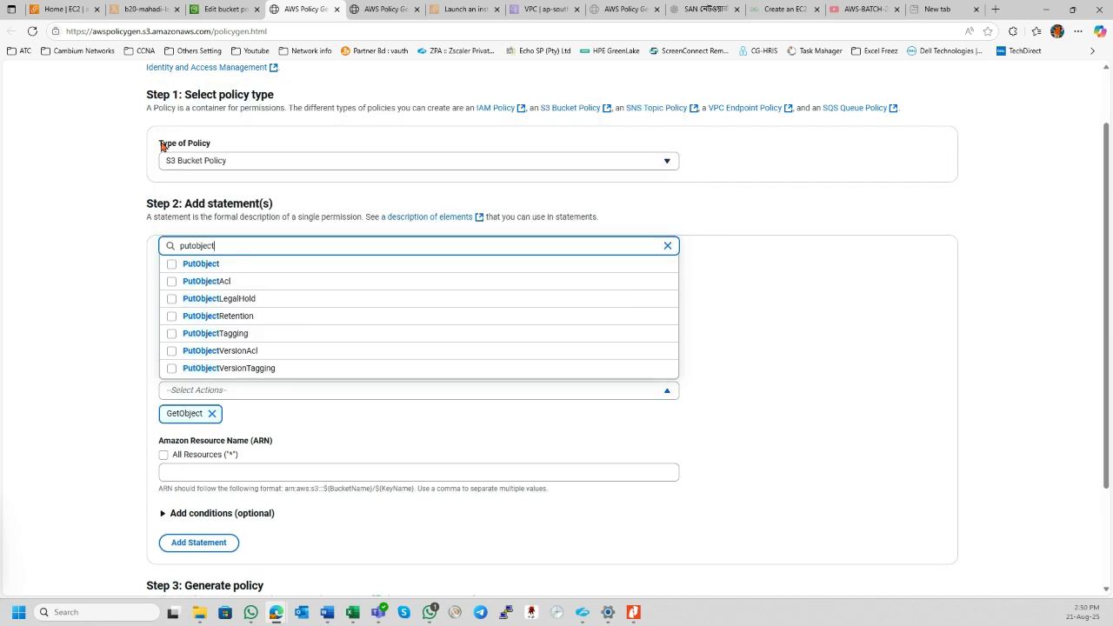
click(201, 264)
scroll(91, 301, down, 2)
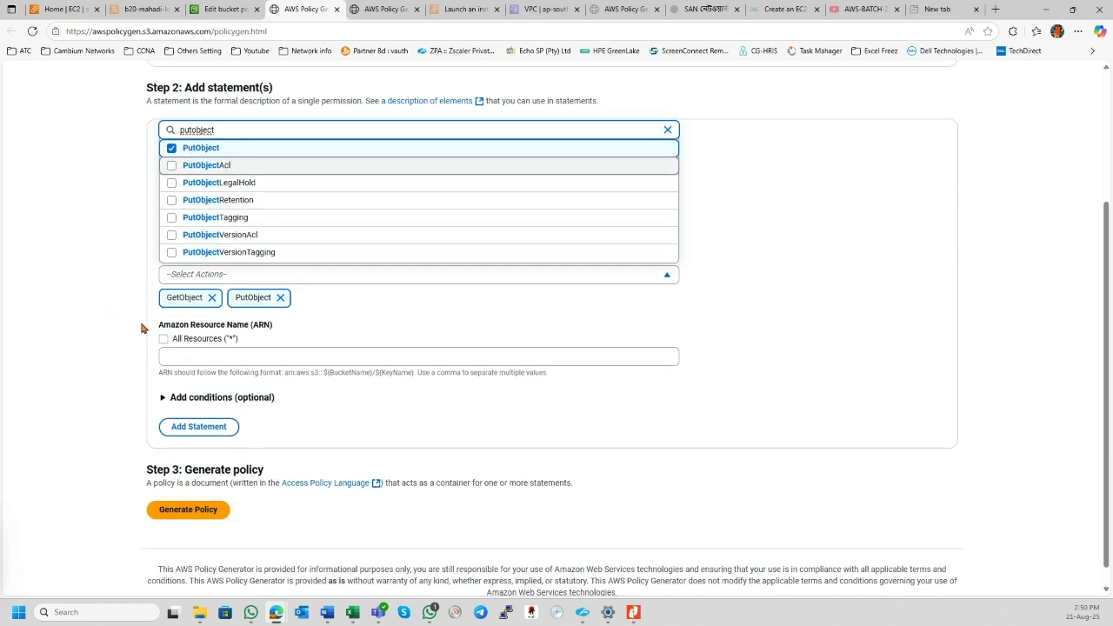
- Copy the bucket ARN arn:aws:s3:::b20-mahadi-s3 from the Edit bucket policy page into the statement's Amazon Resource Name field
click(175, 354)
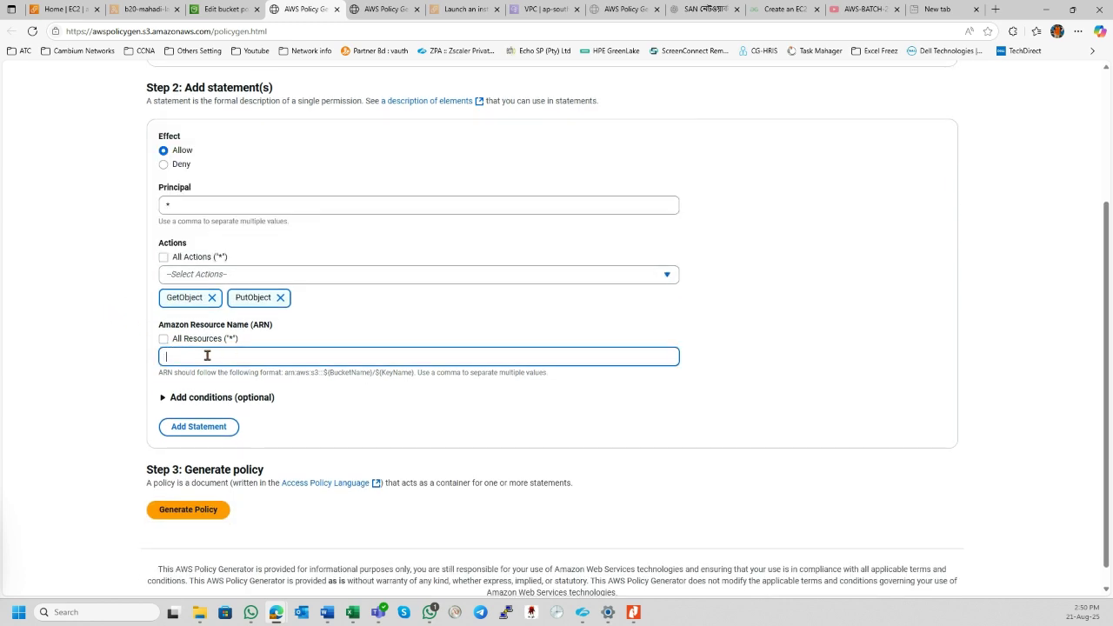
click(222, 9)
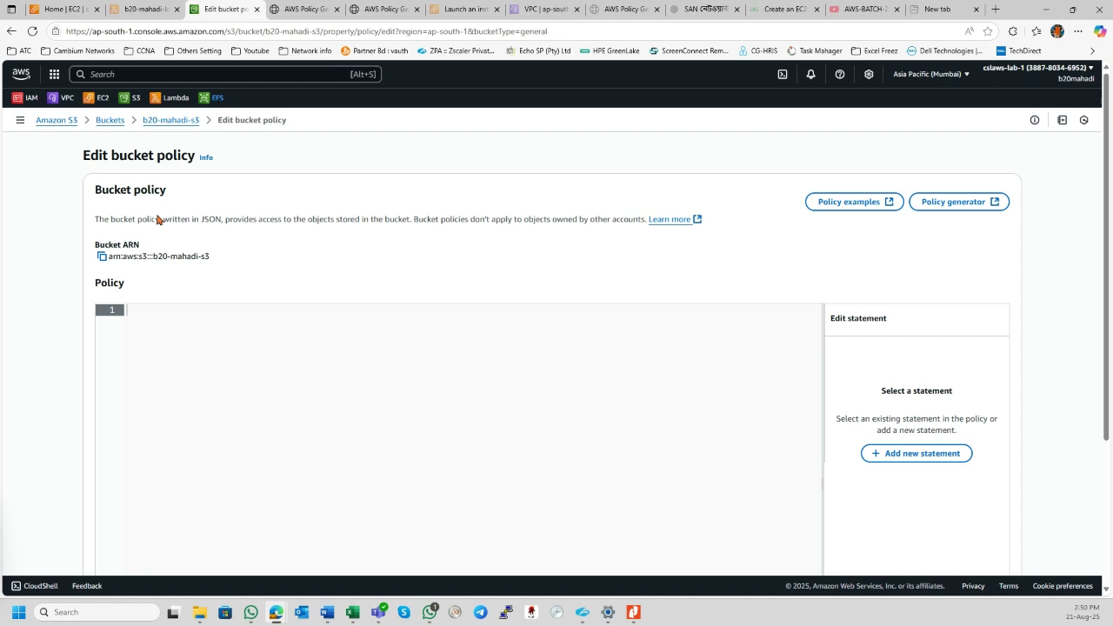
click(102, 257)
click(300, 9)
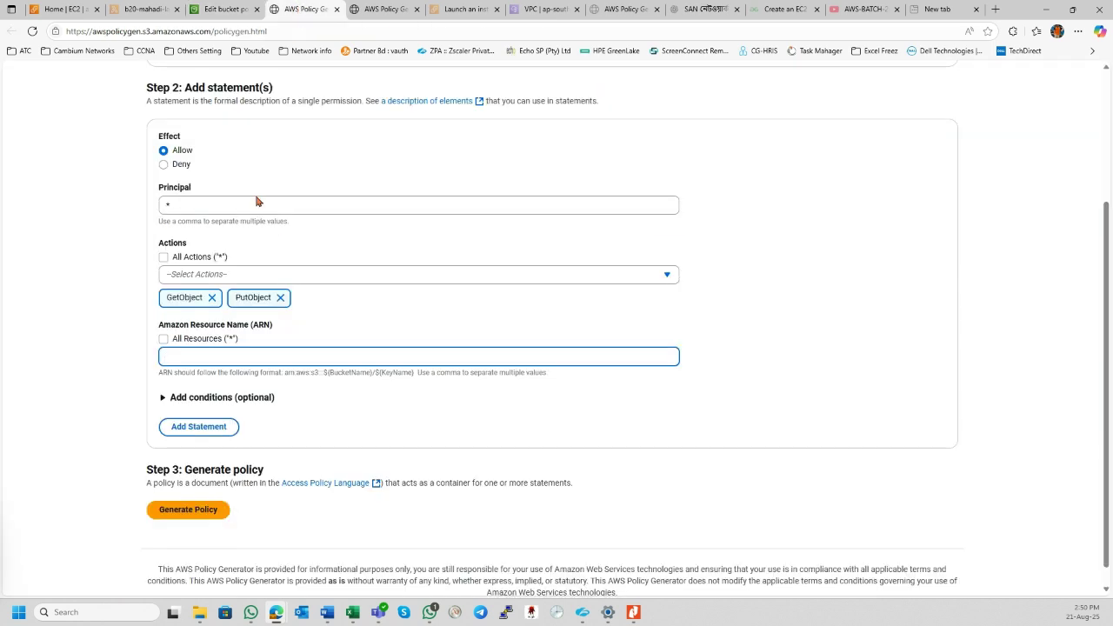
key(ctrl+v)
click(114, 397)
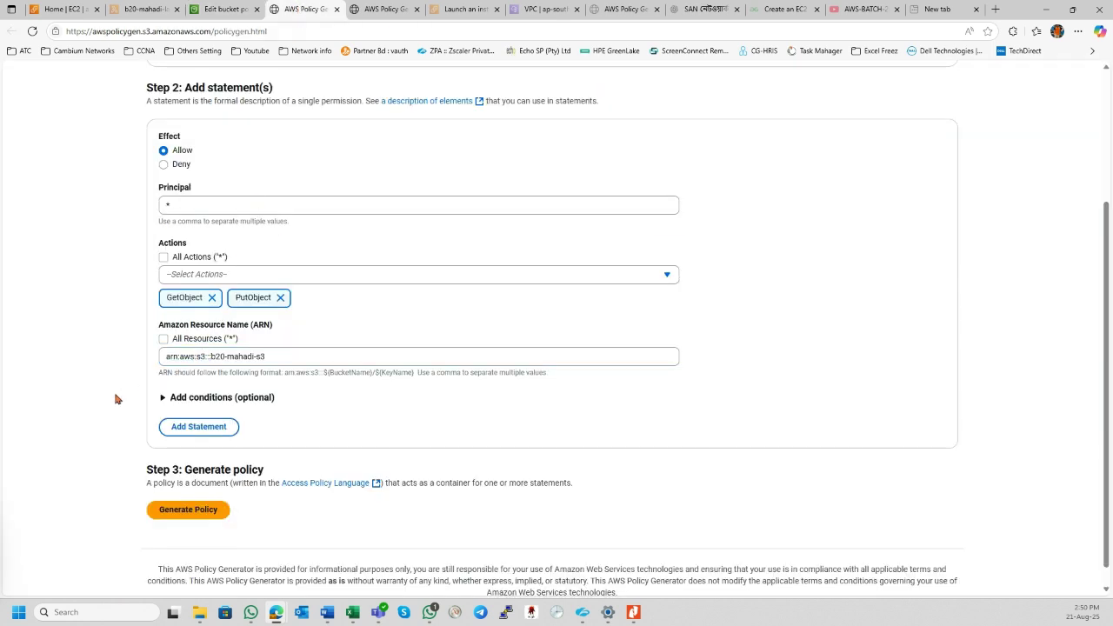
- Try to add the statement with the bucket ARN and recheck the ARN on the Edit bucket policy page
scroll(114, 398, down, 1)
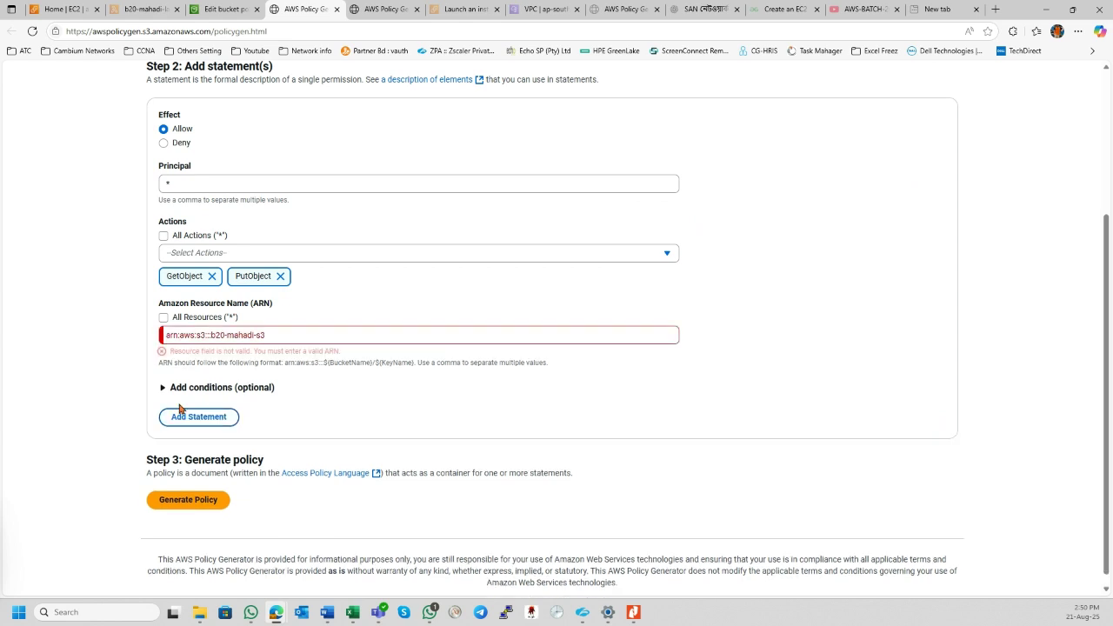
click(181, 406)
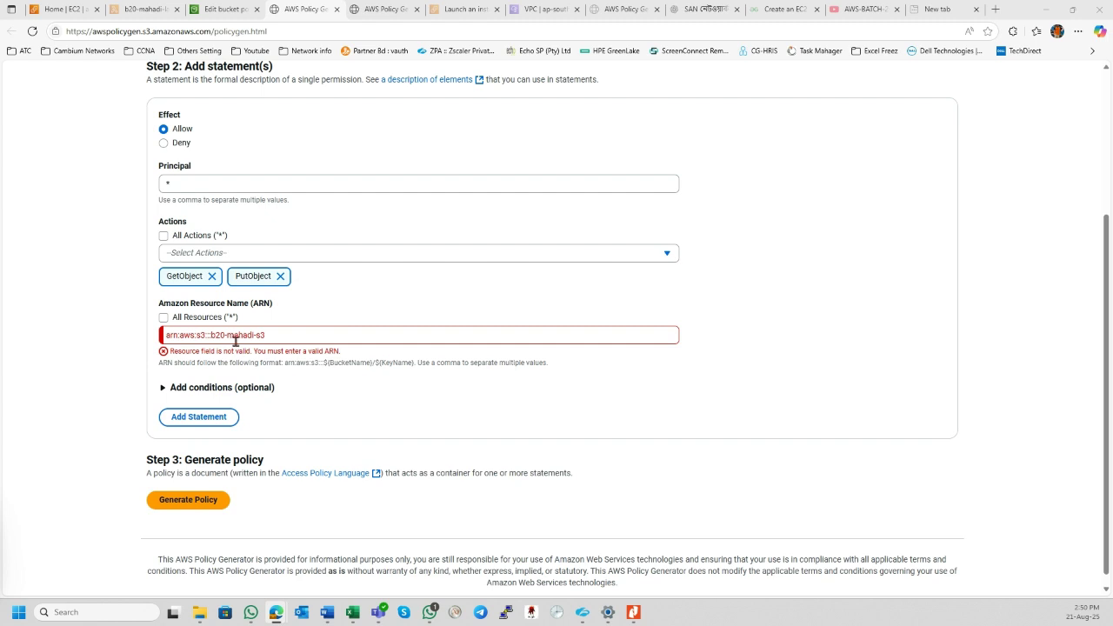
click(218, 7)
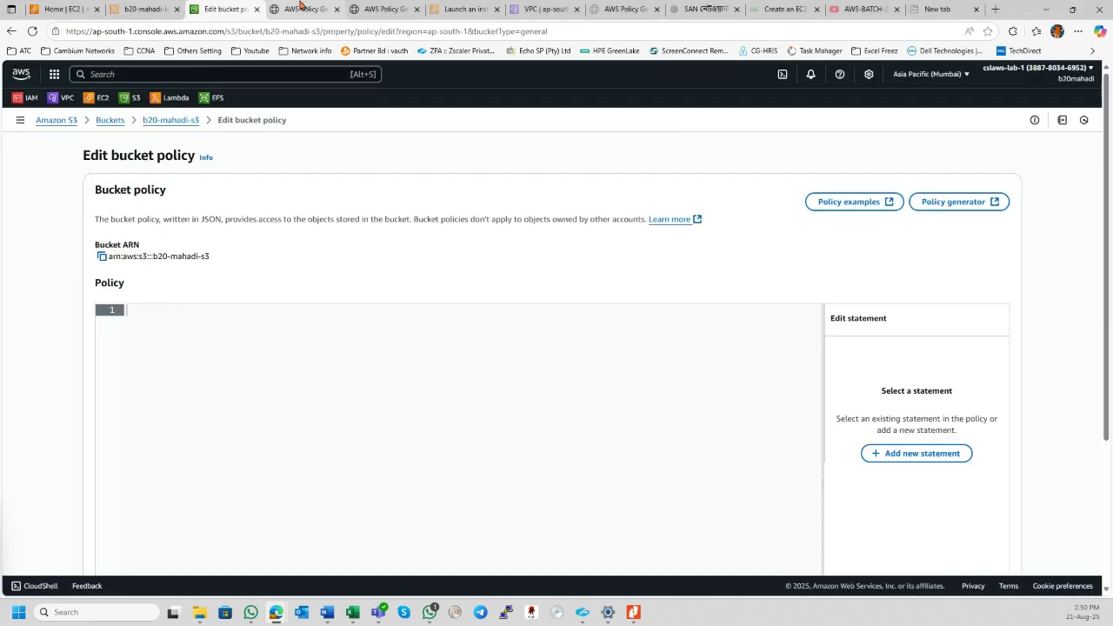
click(300, 9)
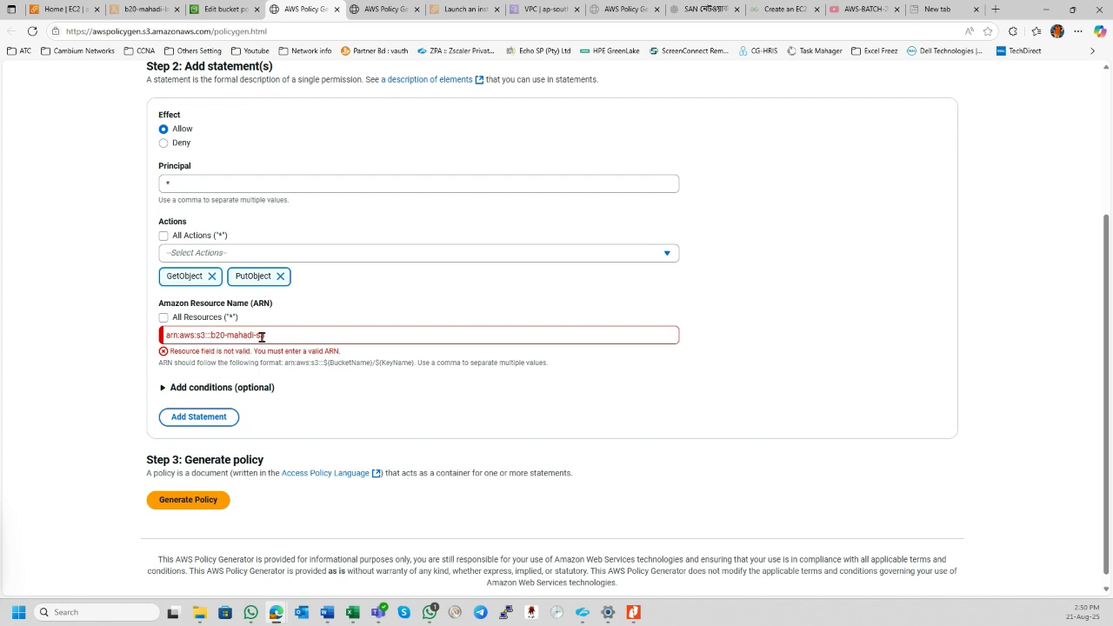
- Apply the statement to all resources and add it to the policy
click(163, 319)
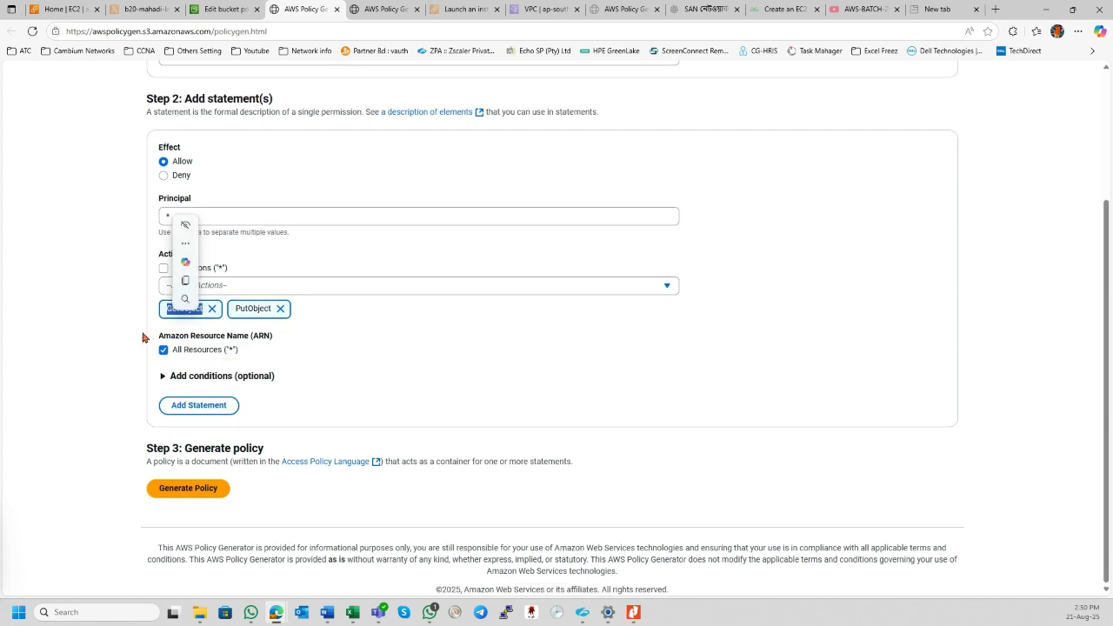
click(171, 410)
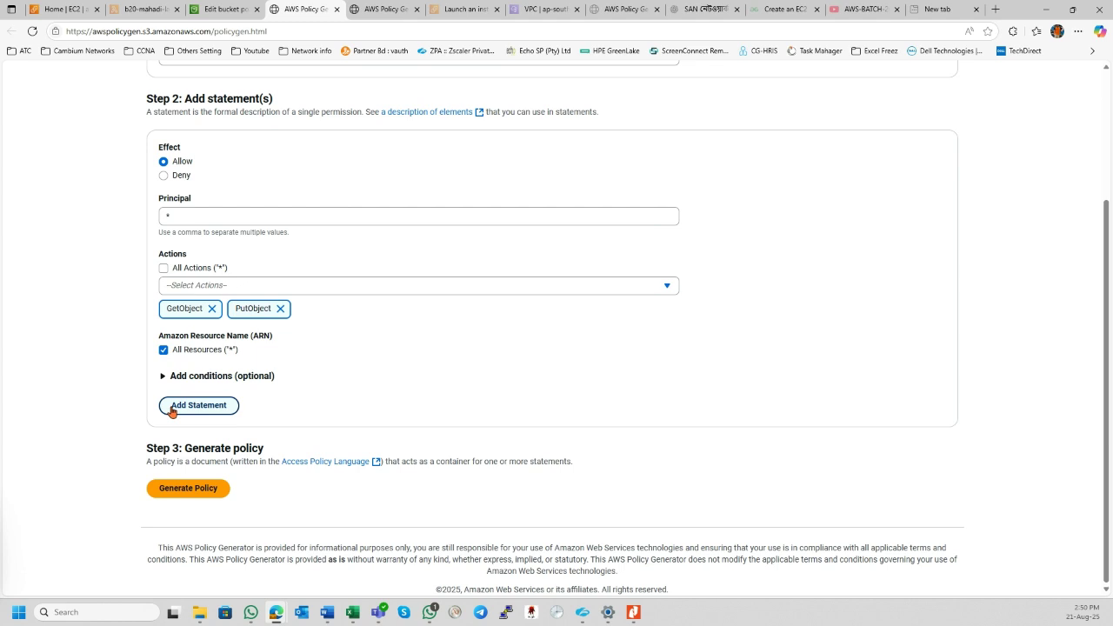
click(171, 409)
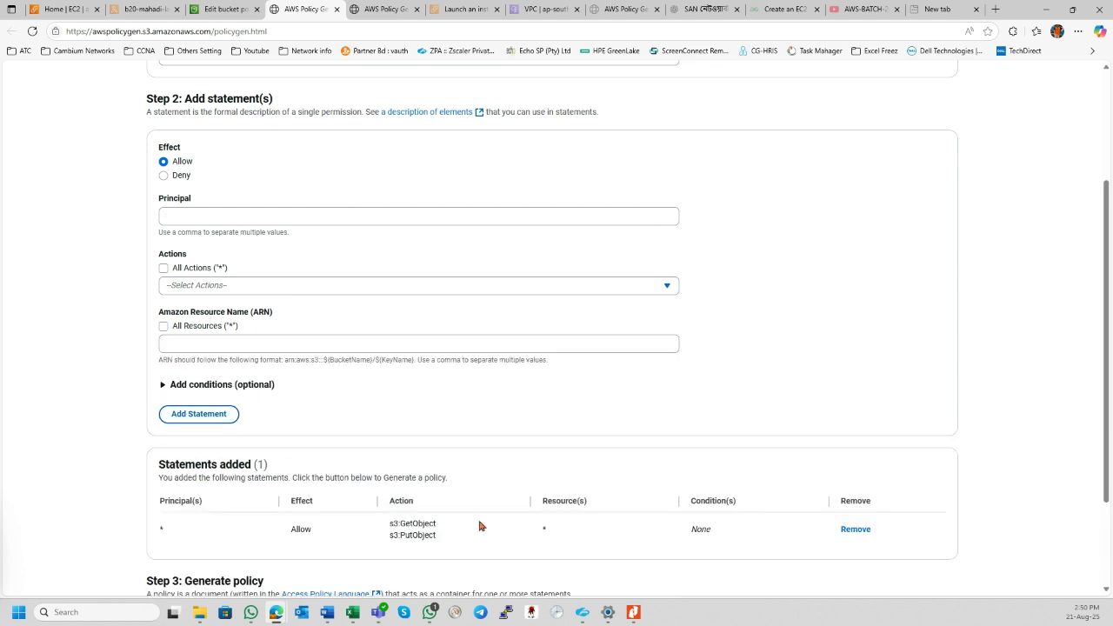
drag(536, 529, 581, 528)
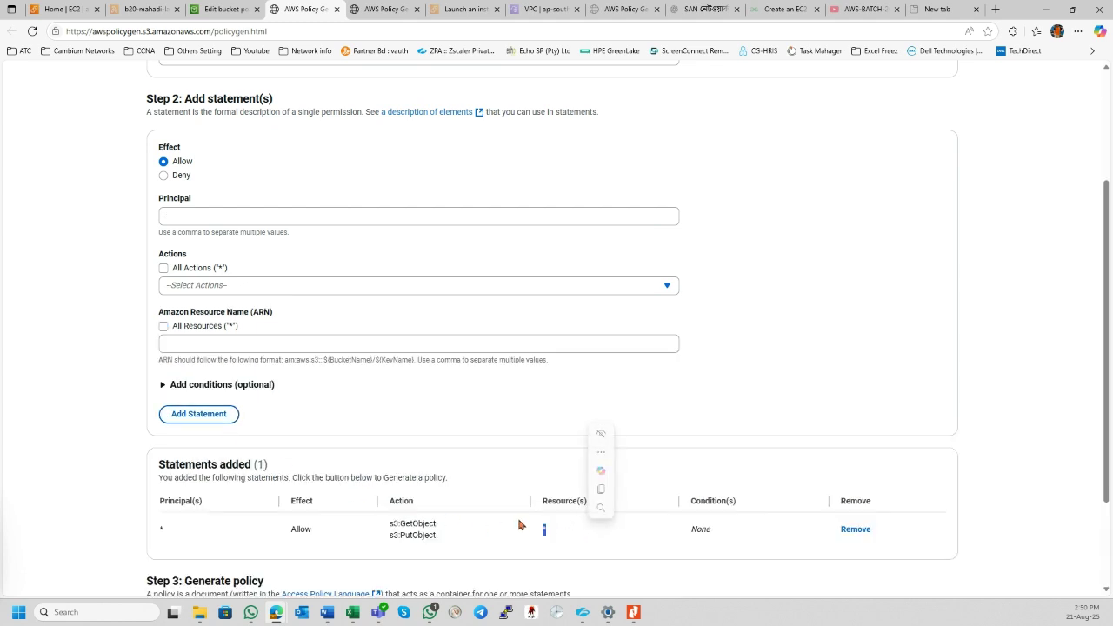
click(458, 422)
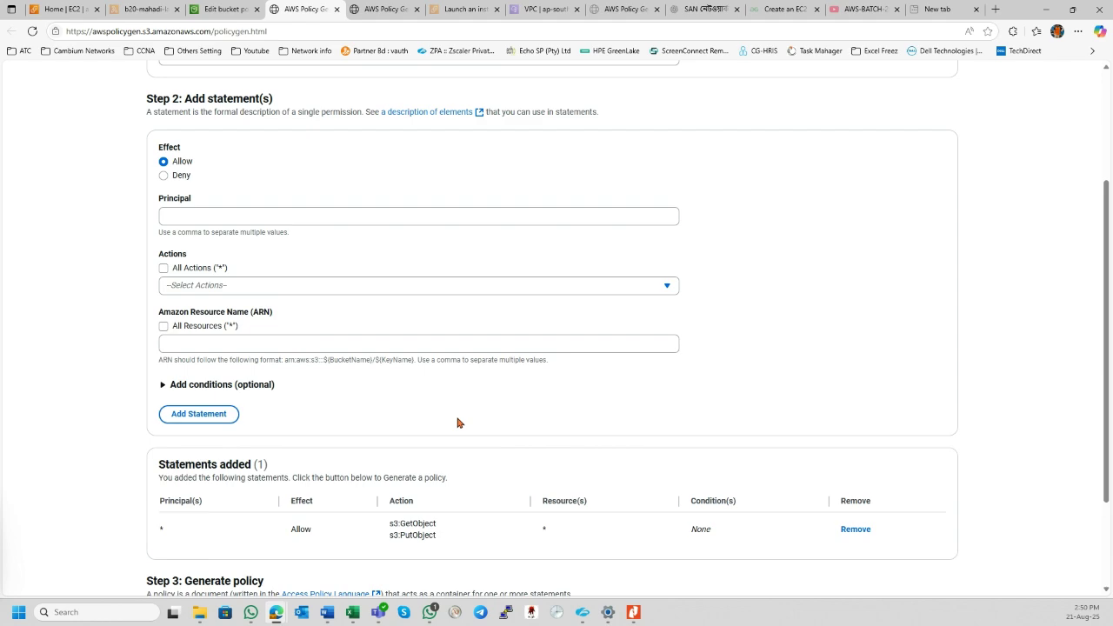
- Generate the policy and change its Resource value to arn:aws:s3:::b20-mahadi-s3/* using the copied bucket ARN
scroll(458, 423, down, 3)
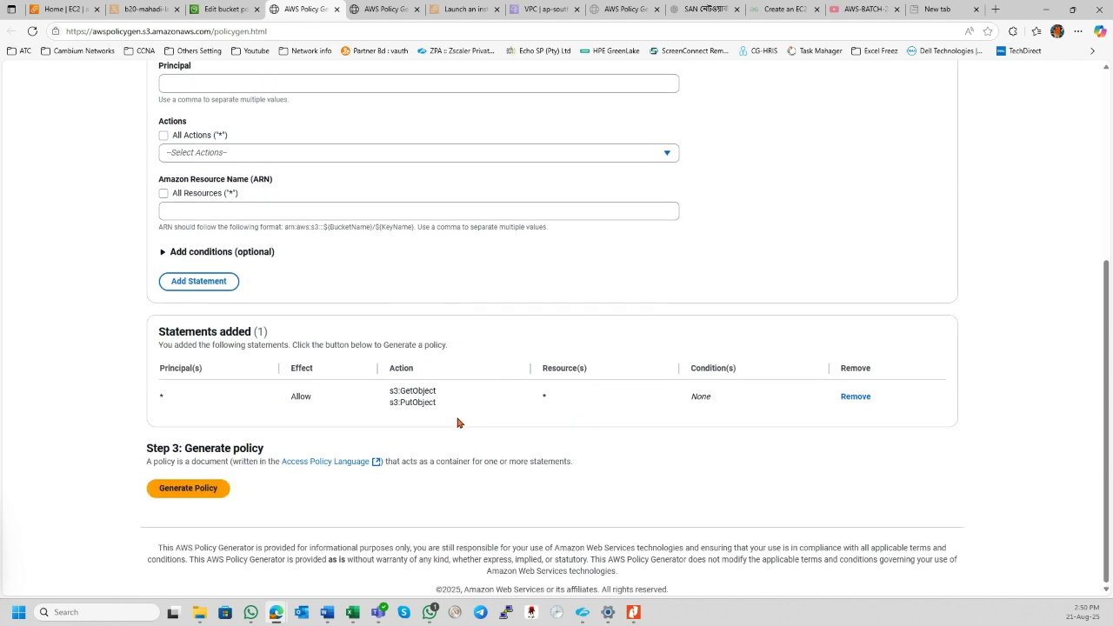
click(184, 490)
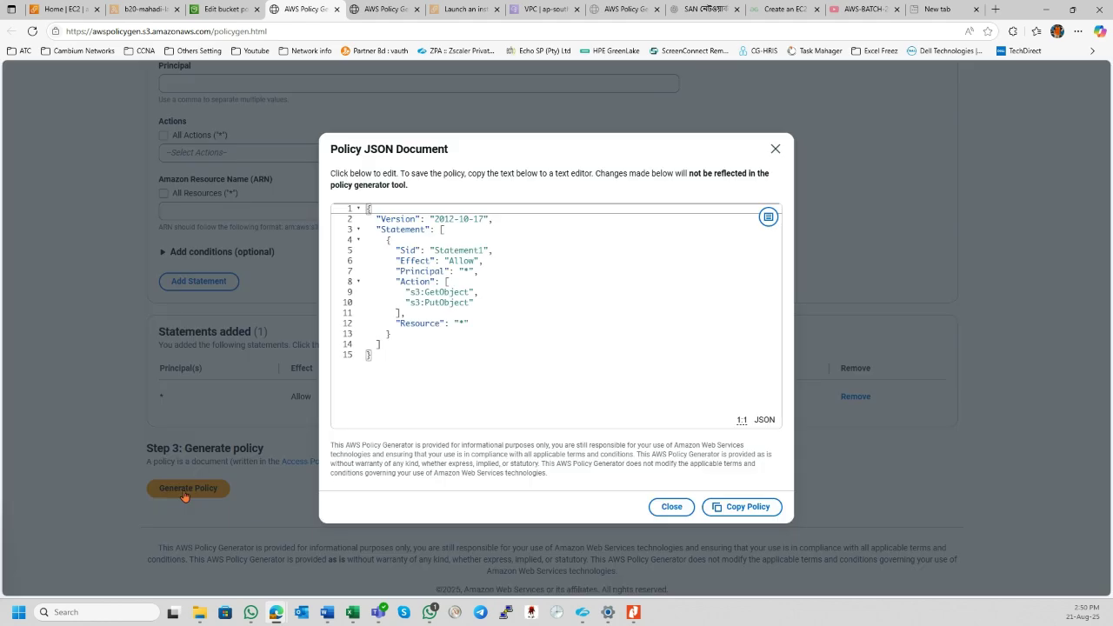
click(458, 323)
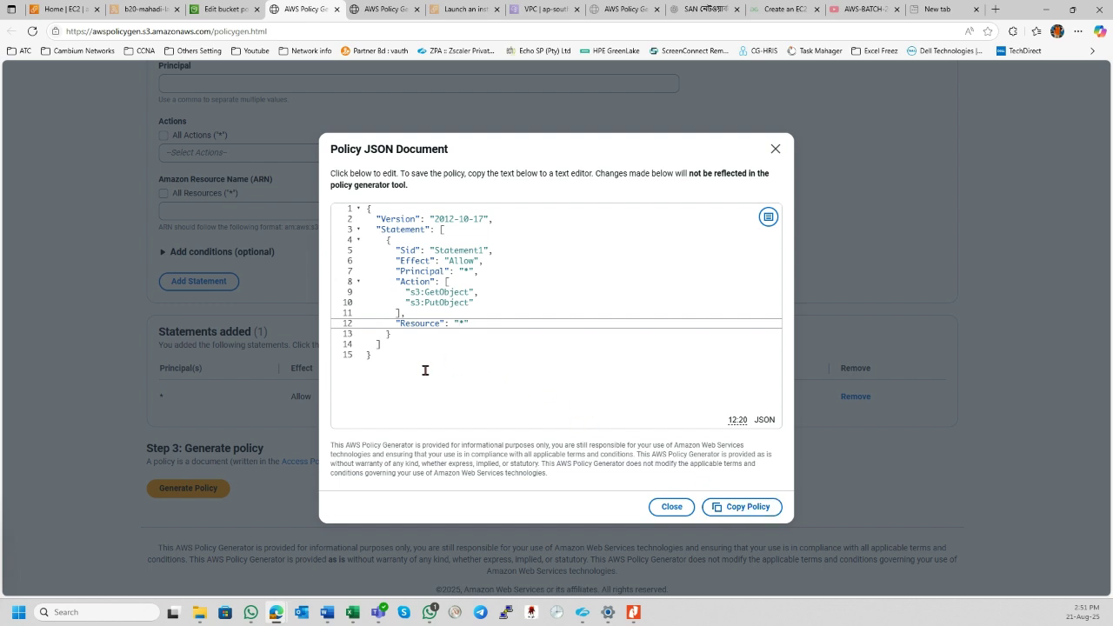
click(223, 10)
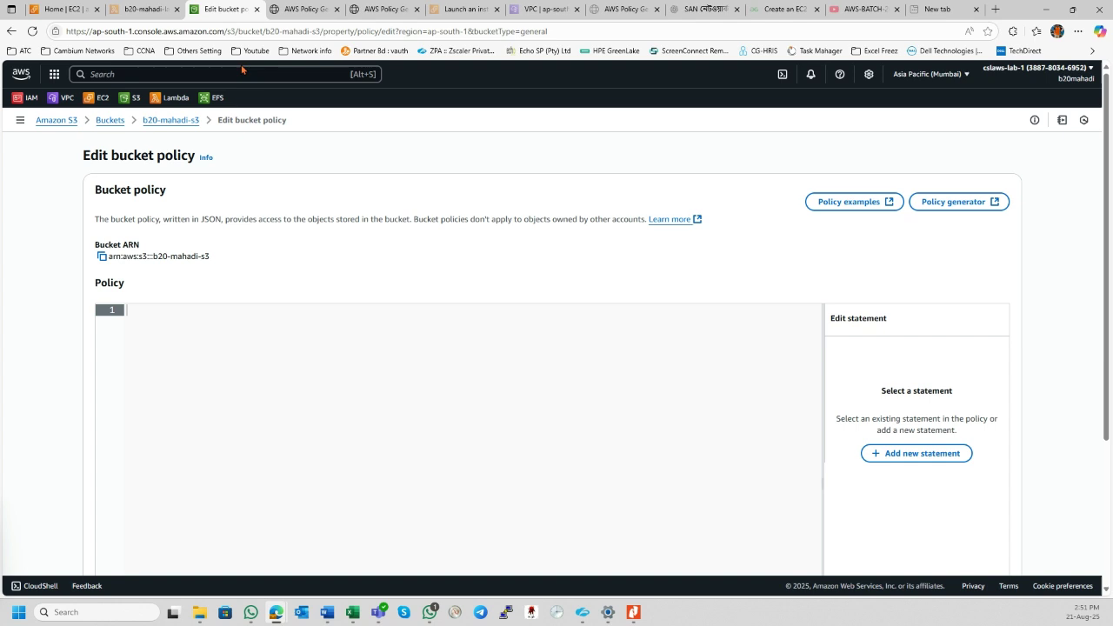
click(101, 257)
click(300, 10)
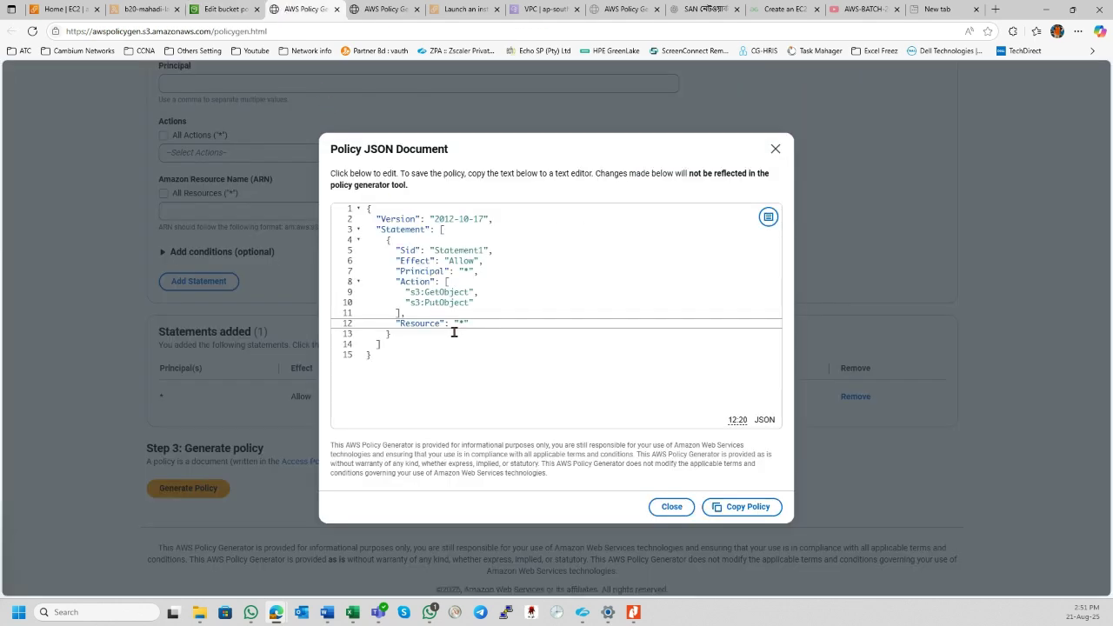
key(ctrl+v)
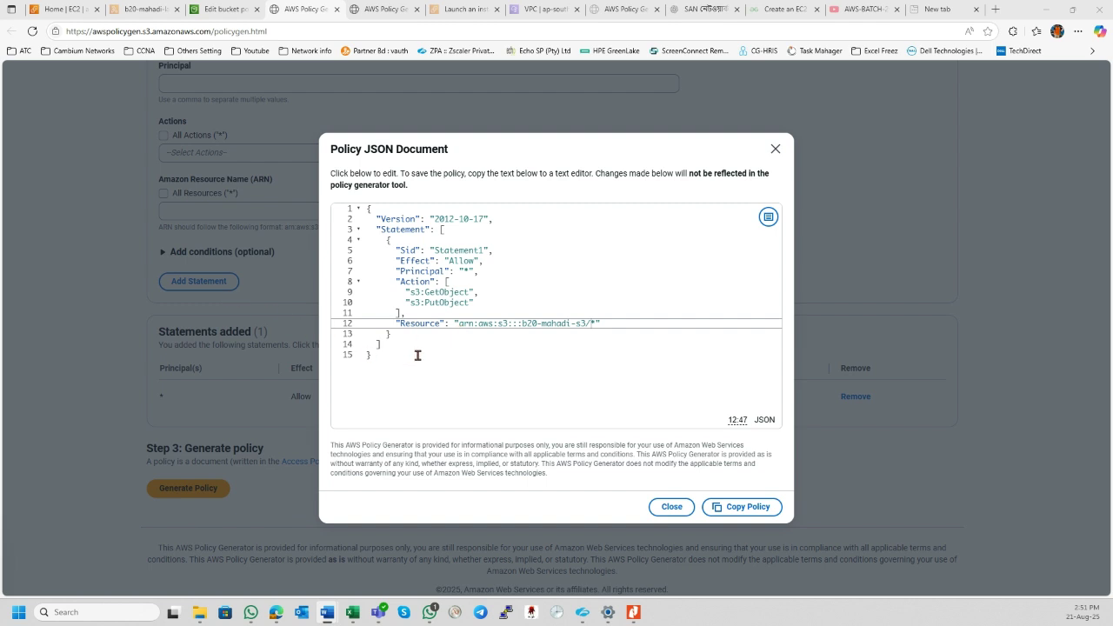
- Copy the generated policy JSON into the bucket policy of b20-mahadi-s3 and save the changes
click(725, 508)
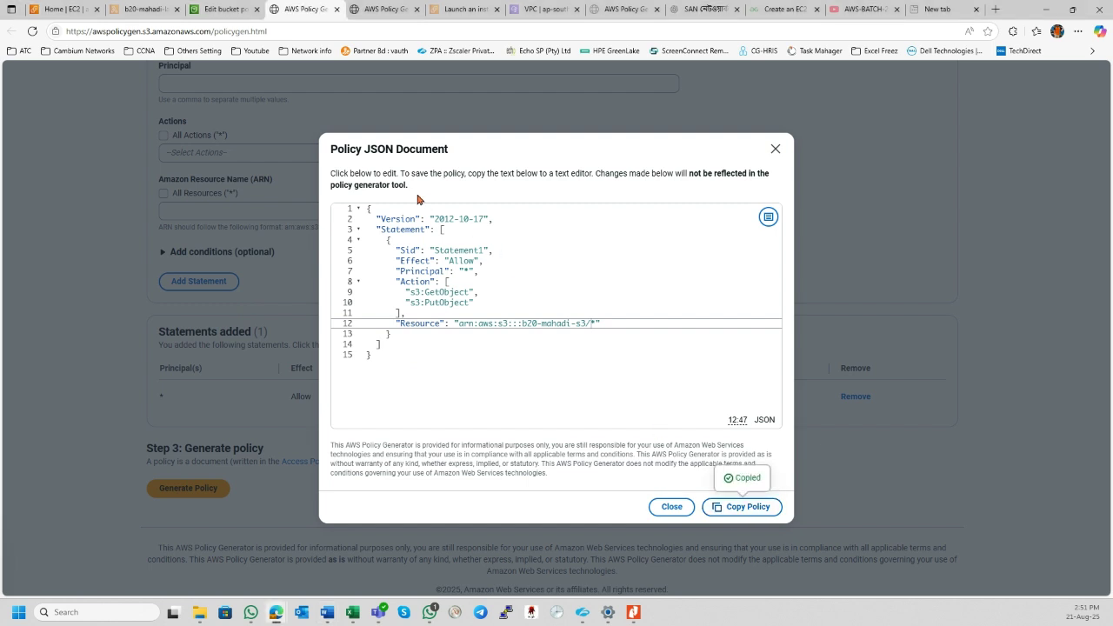
click(223, 7)
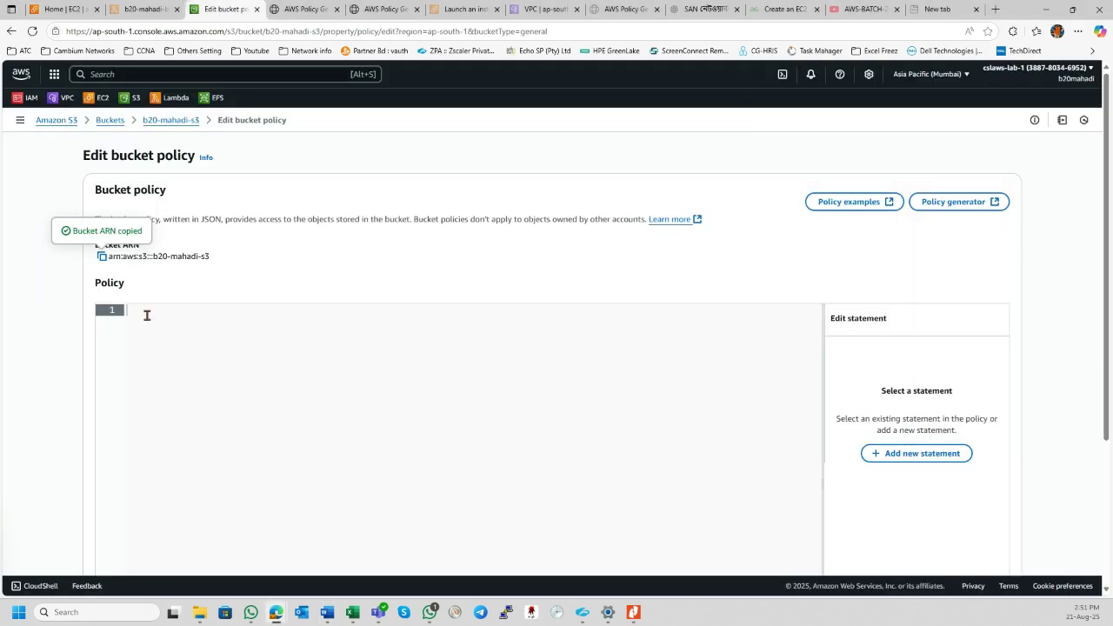
key(ctrl+v)
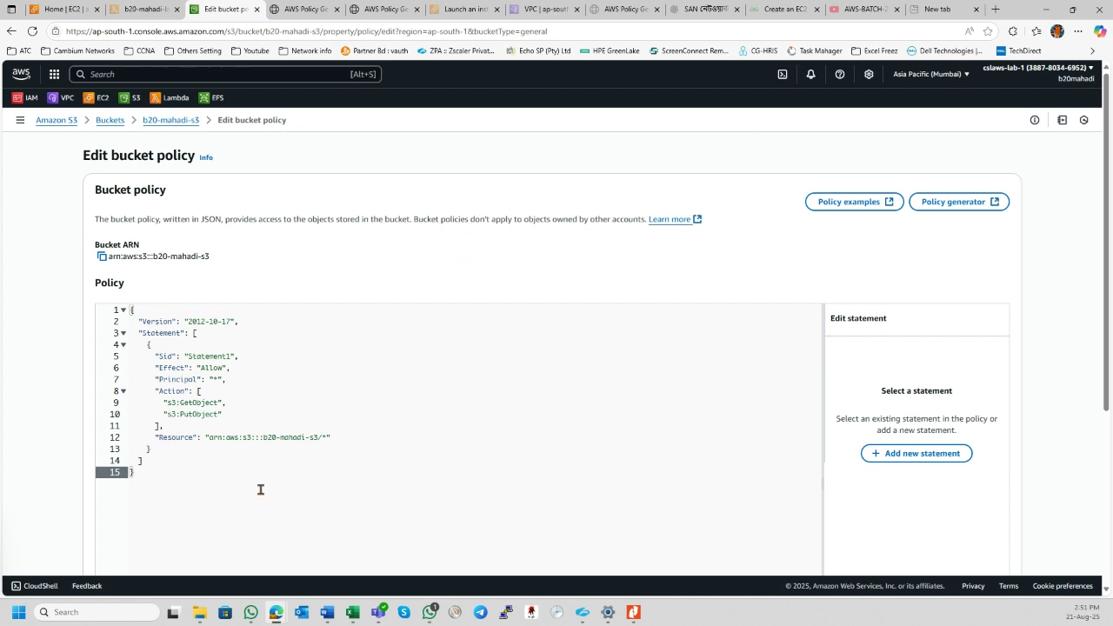
scroll(233, 399, down, 3)
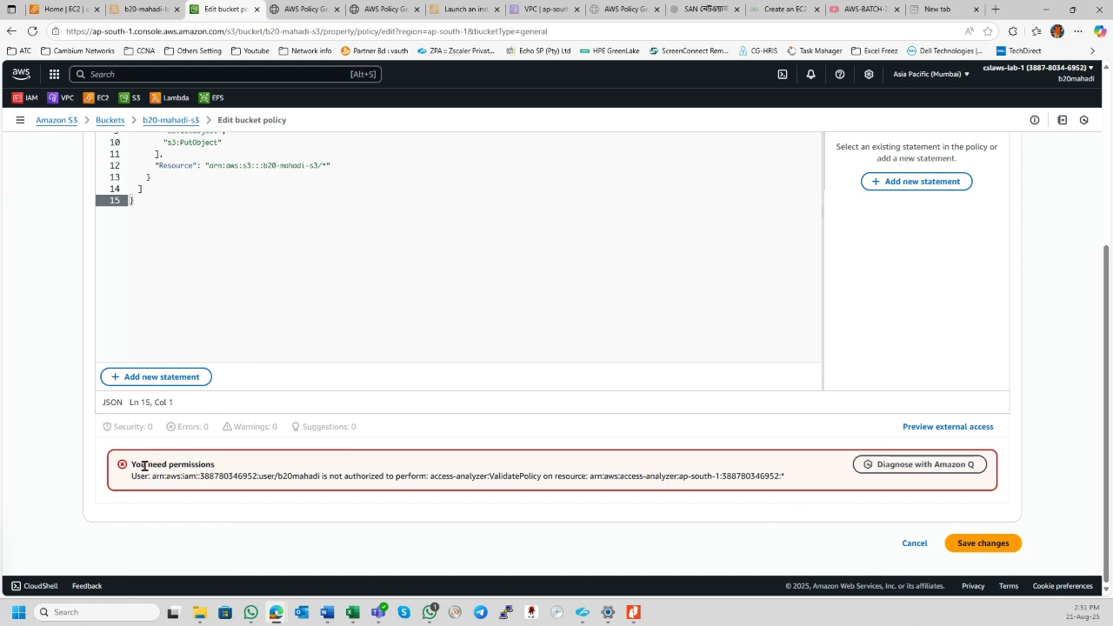
click(966, 545)
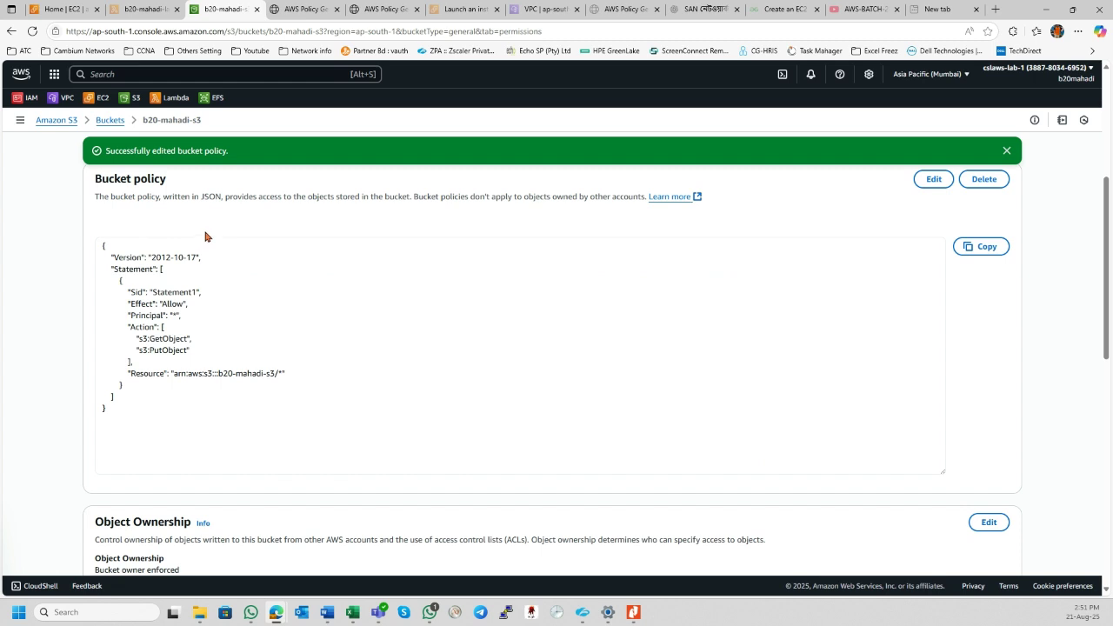
- Reopen the b20-mahadi-s3 bucket from the bucket list and upload S3 Bucket Image.jpeg from the Desktop folder
click(109, 122)
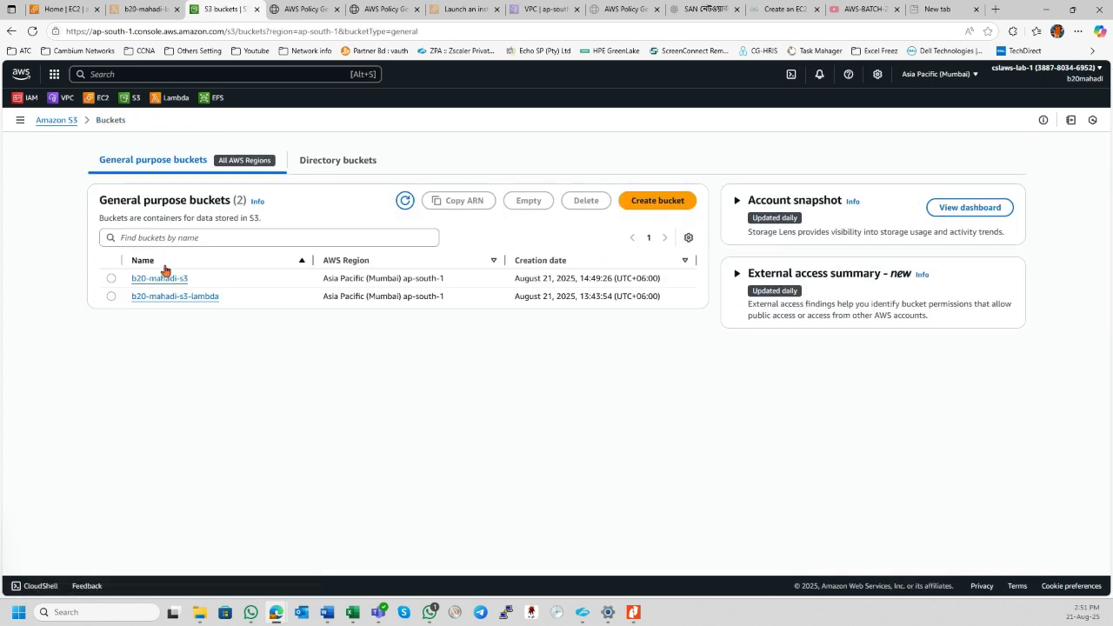
click(166, 280)
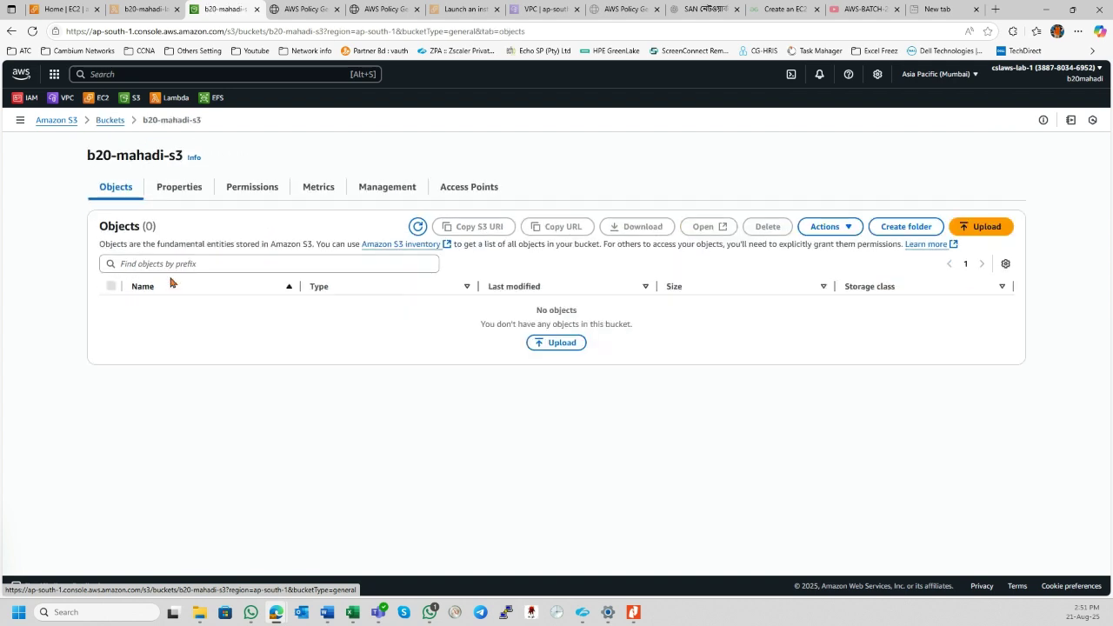
click(965, 228)
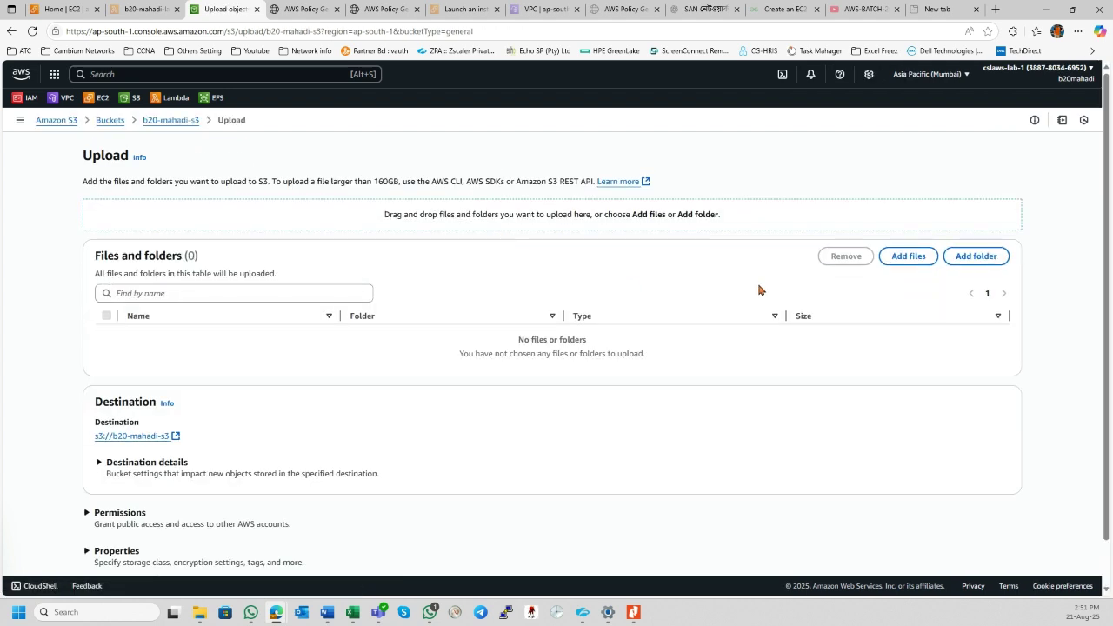
click(908, 256)
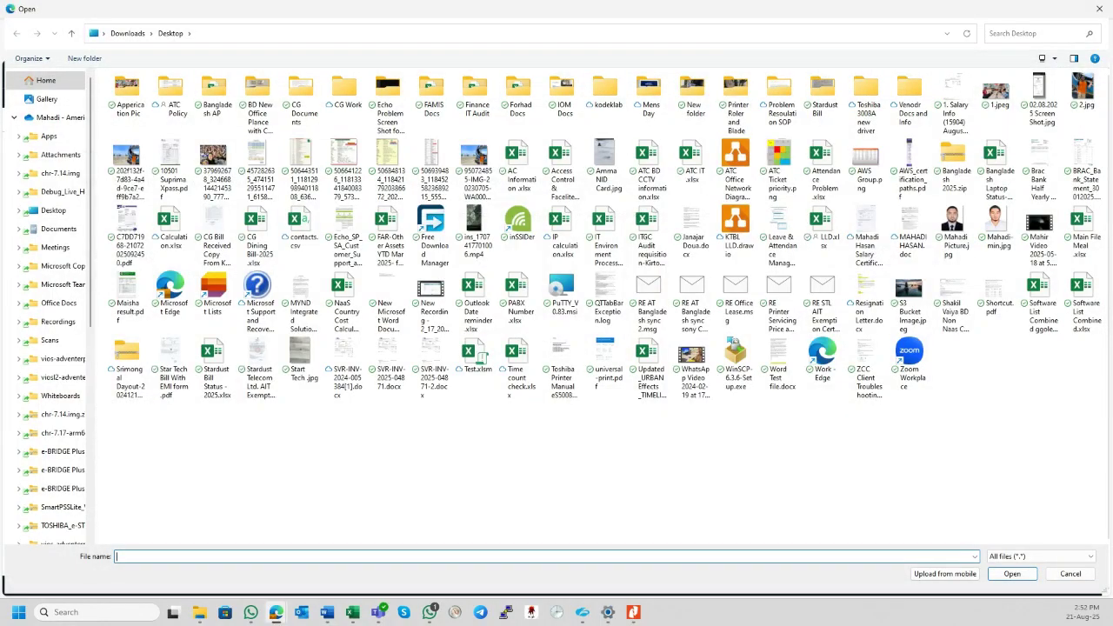
key(super+d)
key(super+d)
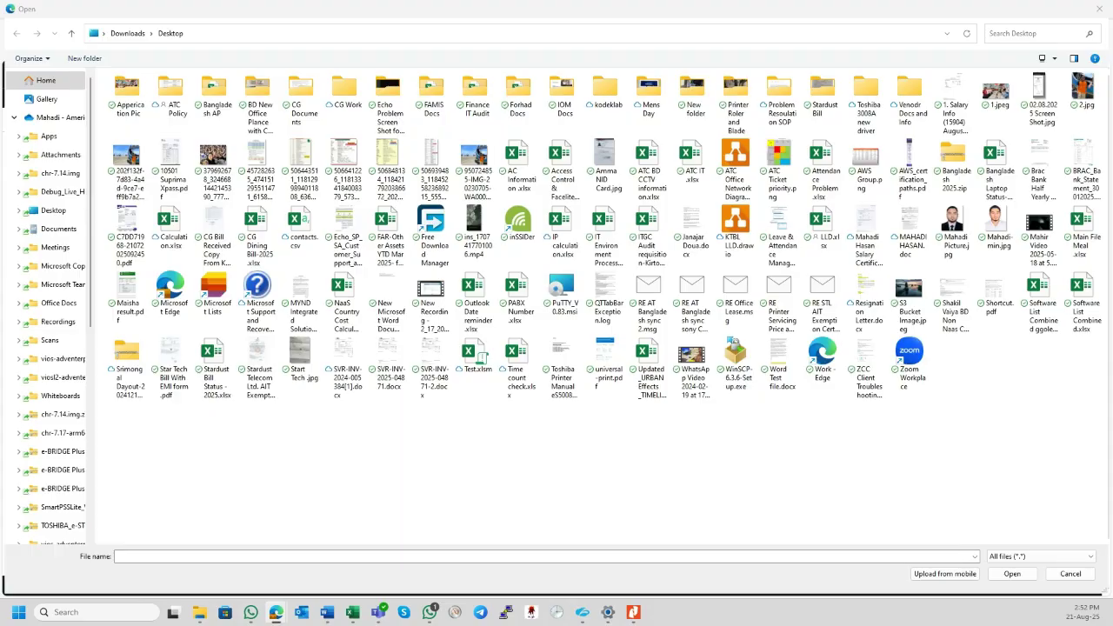
click(904, 301)
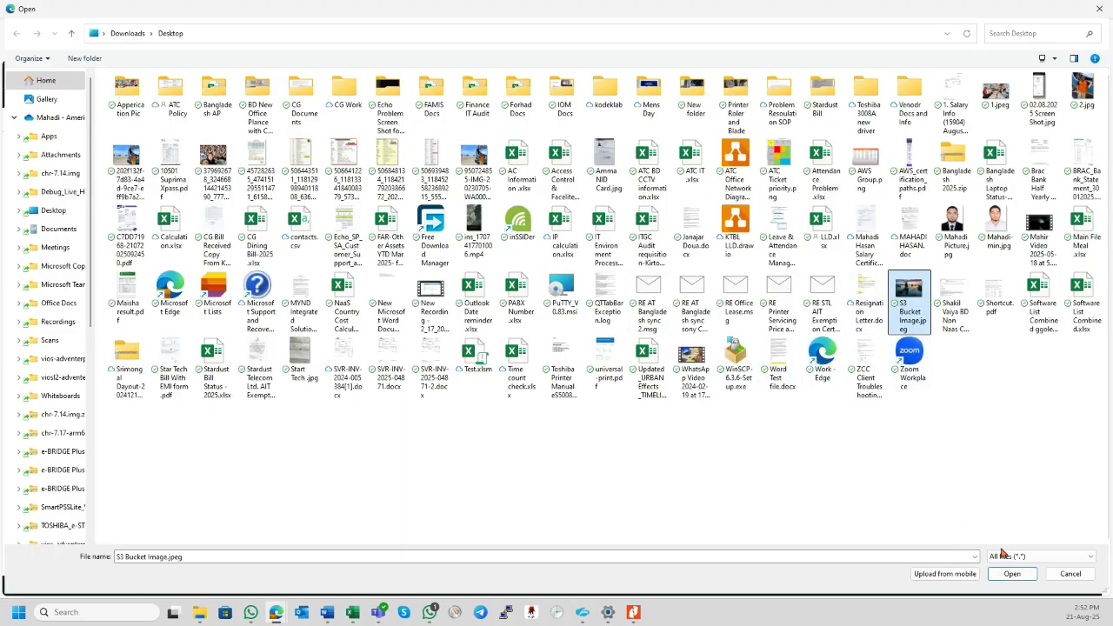
click(1009, 573)
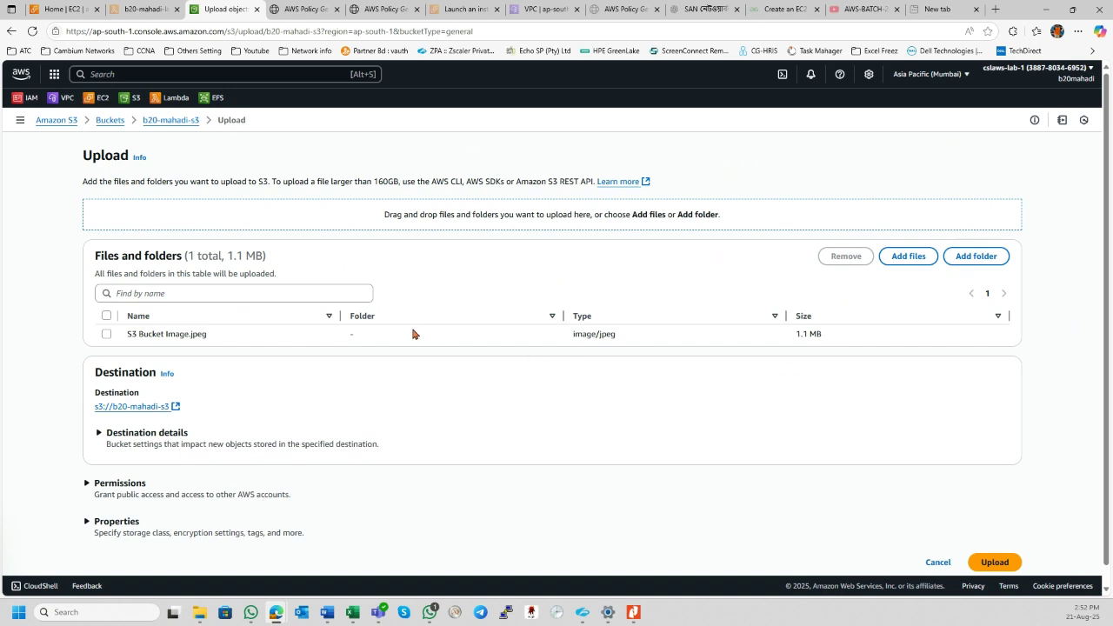
click(994, 563)
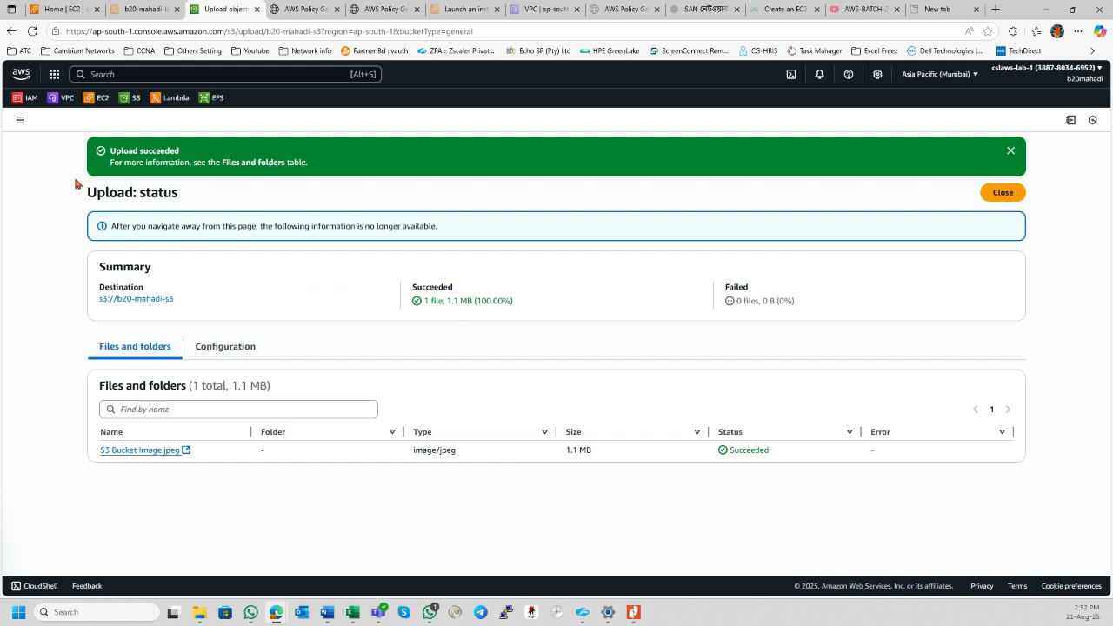
- Open the details of S3 Bucket Image.jpeg, view the image through its object URL, and return to the S3 console
click(158, 452)
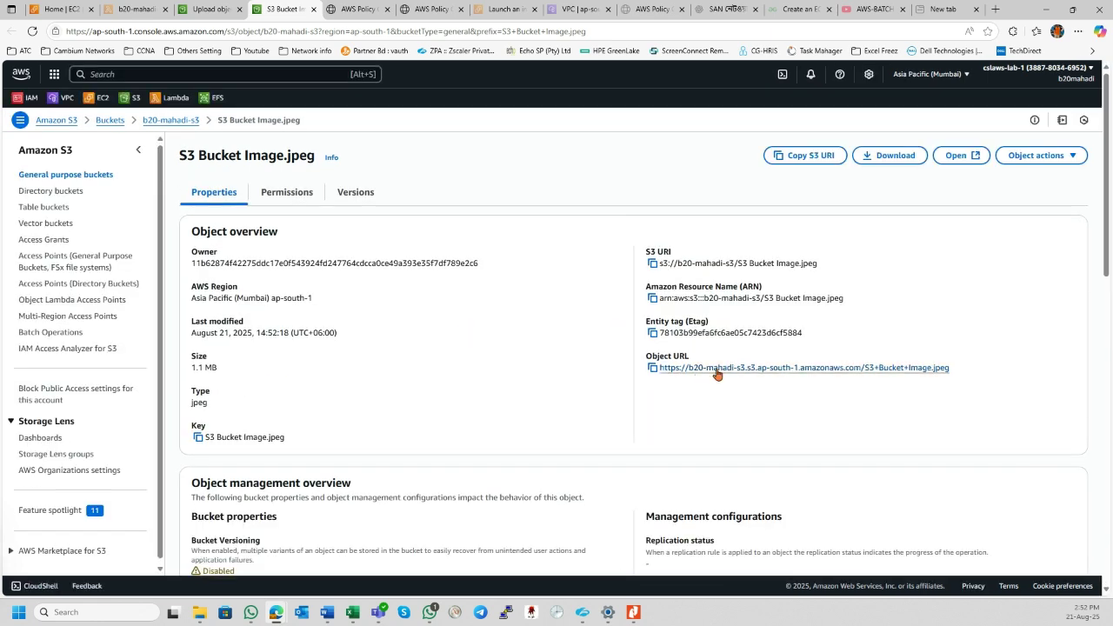
click(746, 366)
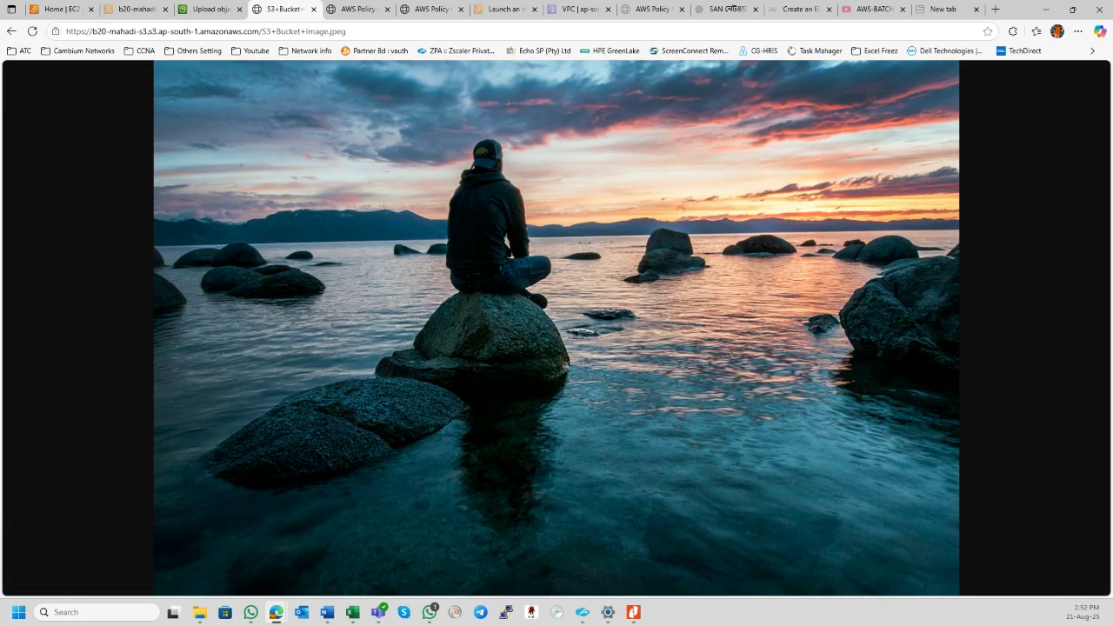
click(215, 9)
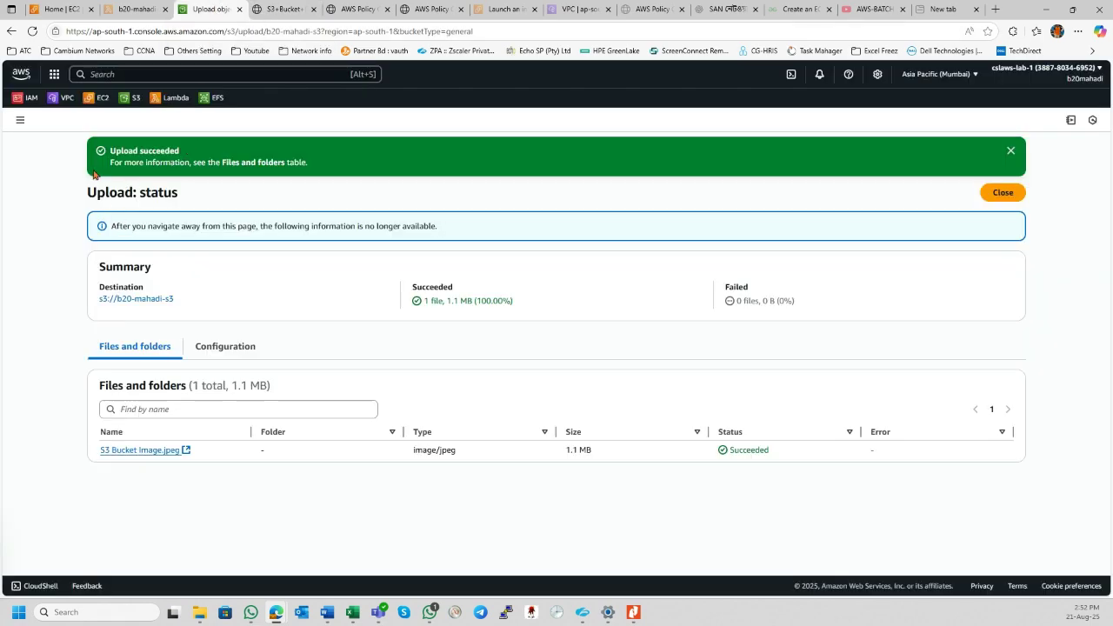
click(1011, 152)
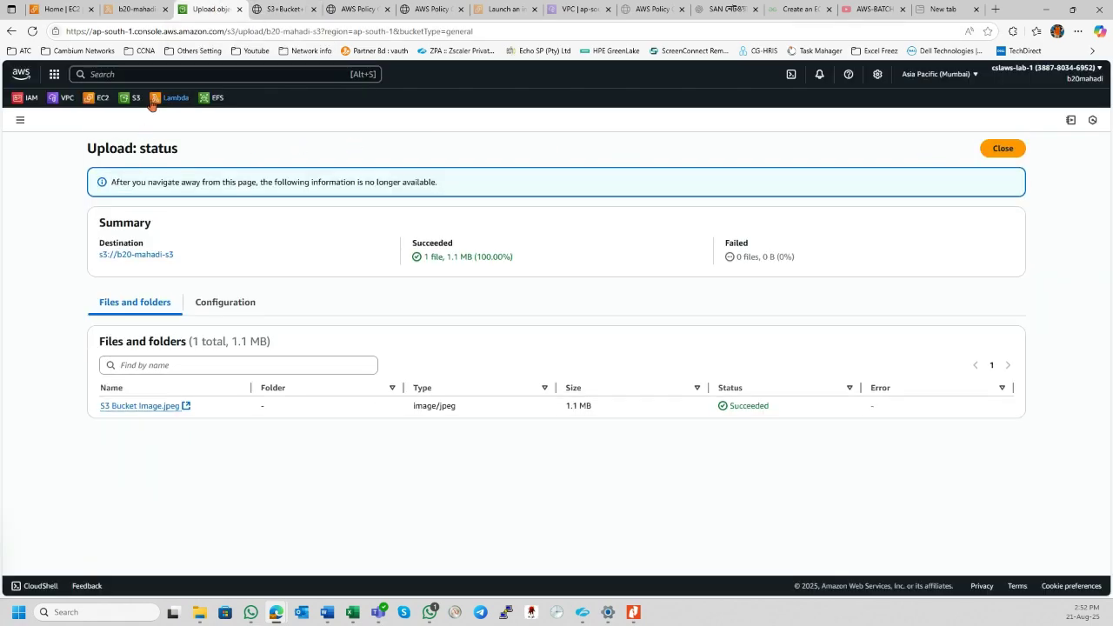
click(263, 12)
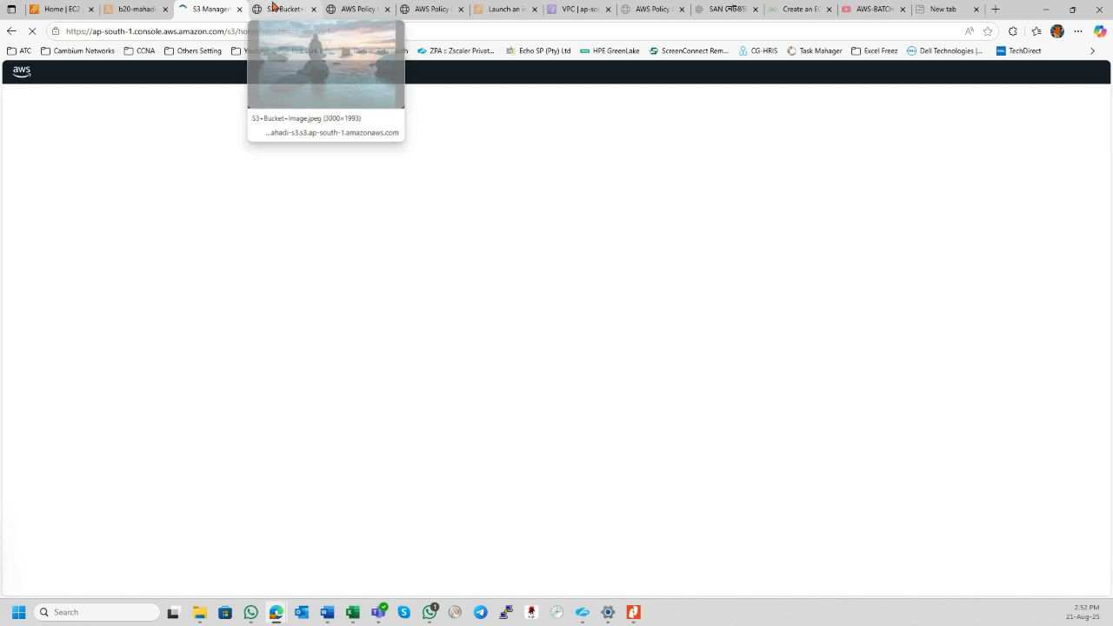